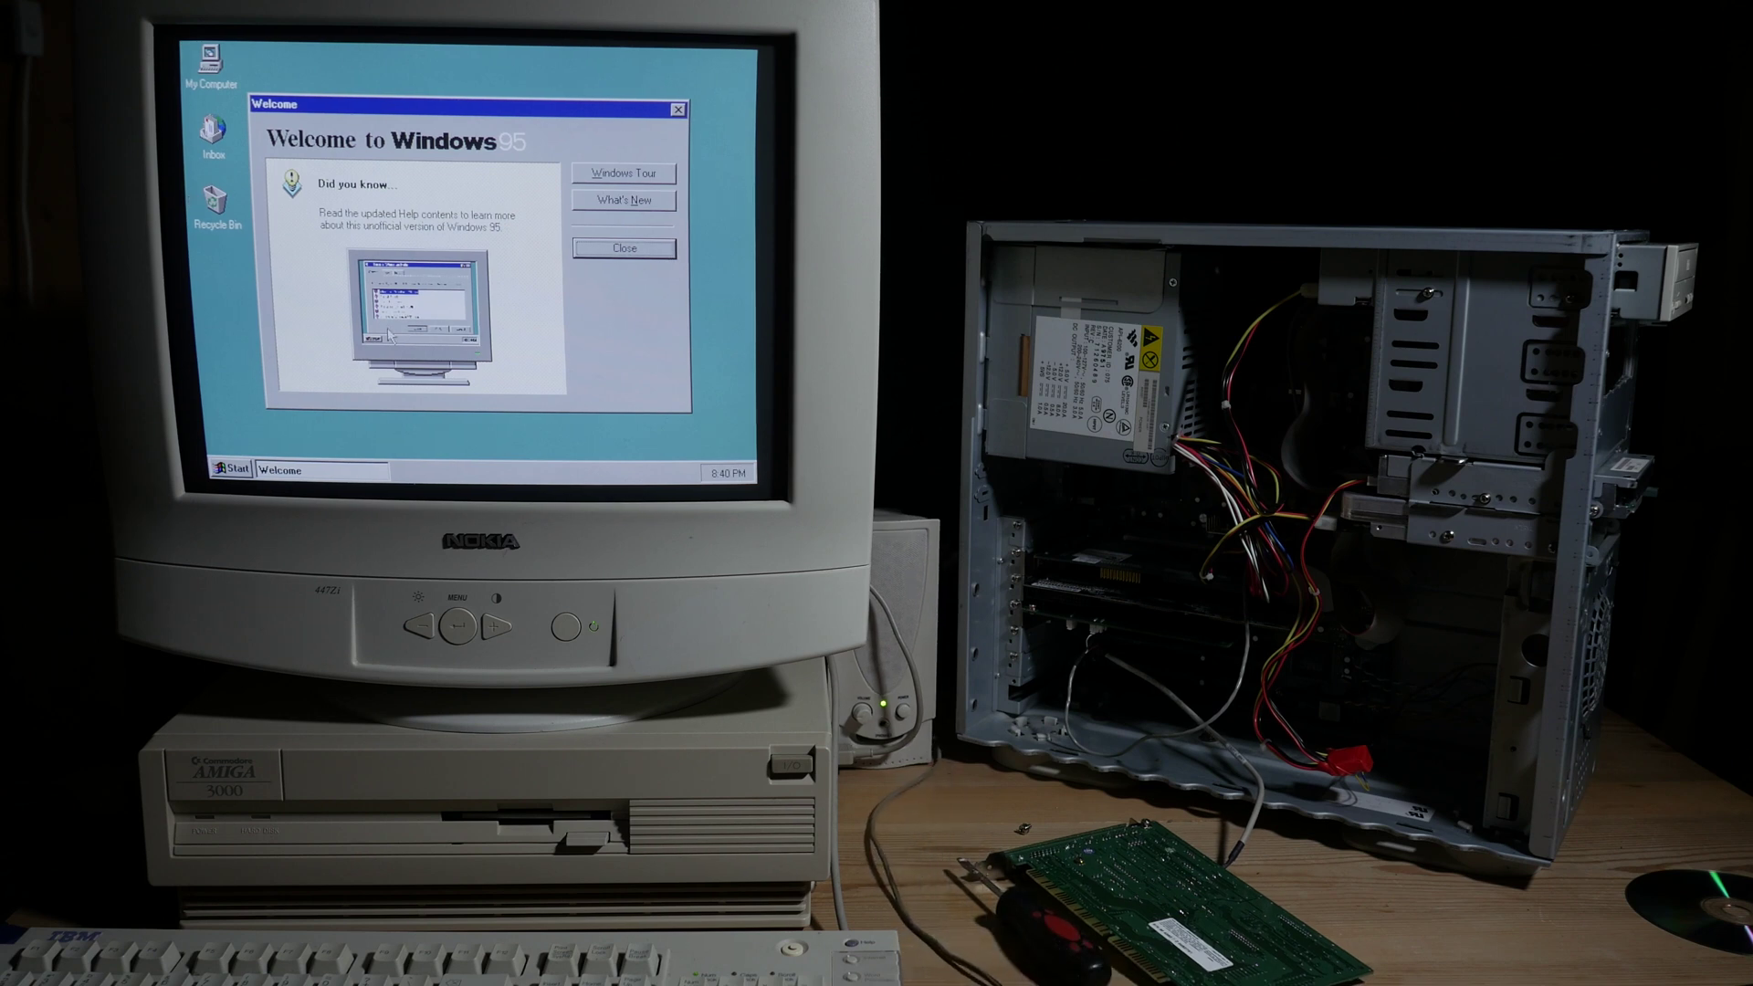
- Dismiss the Windows 95 welcome screen and open My Computer
{"action": "left_click", "coordinate": [630, 256]}
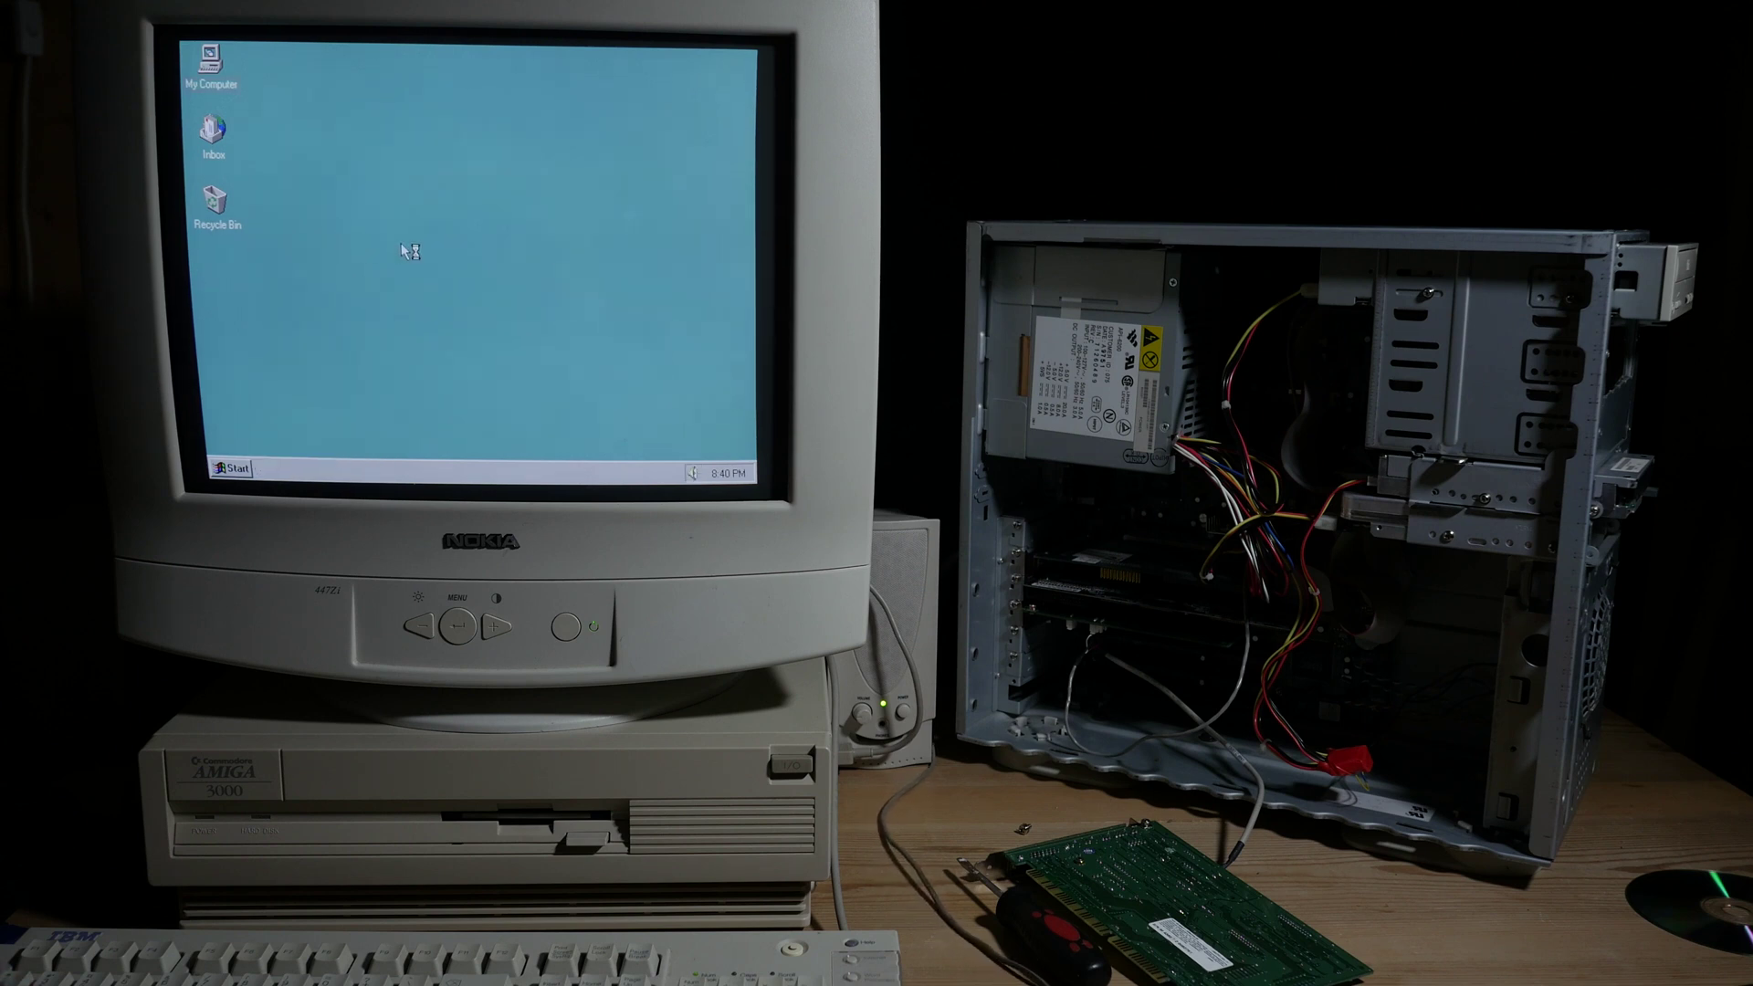
{"action": "left_click", "coordinate": [208, 62]}
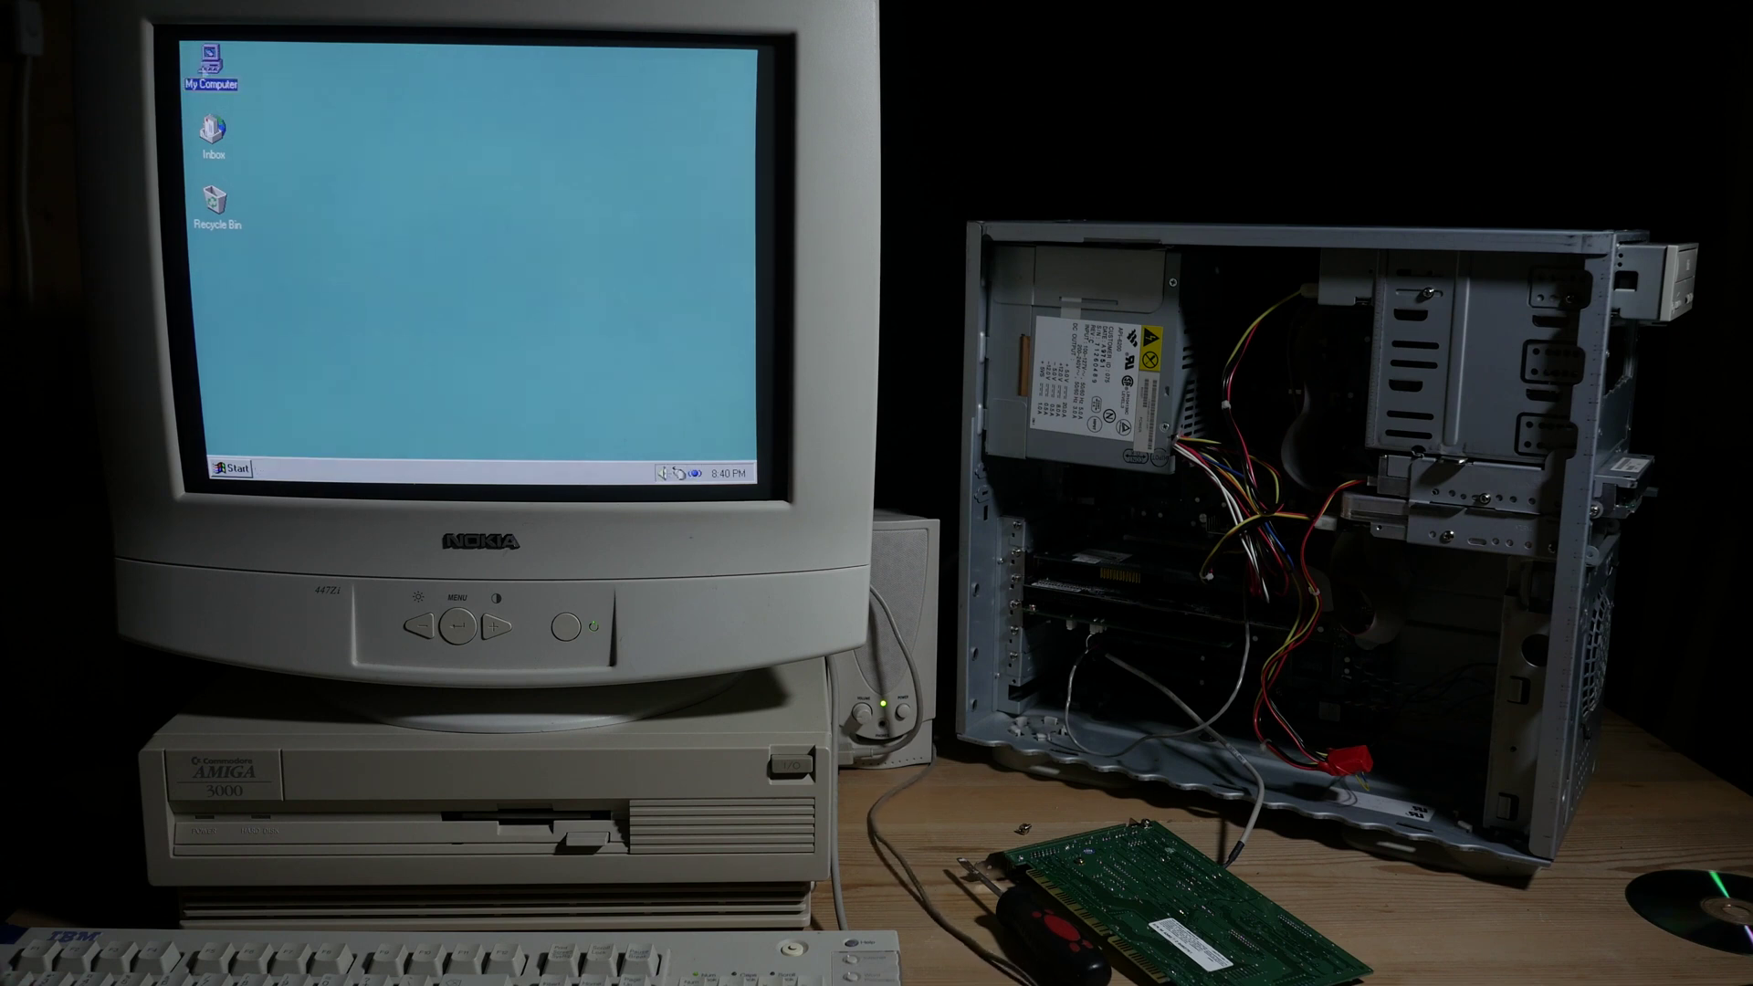
{"action": "double_click", "coordinate": [206, 69]}
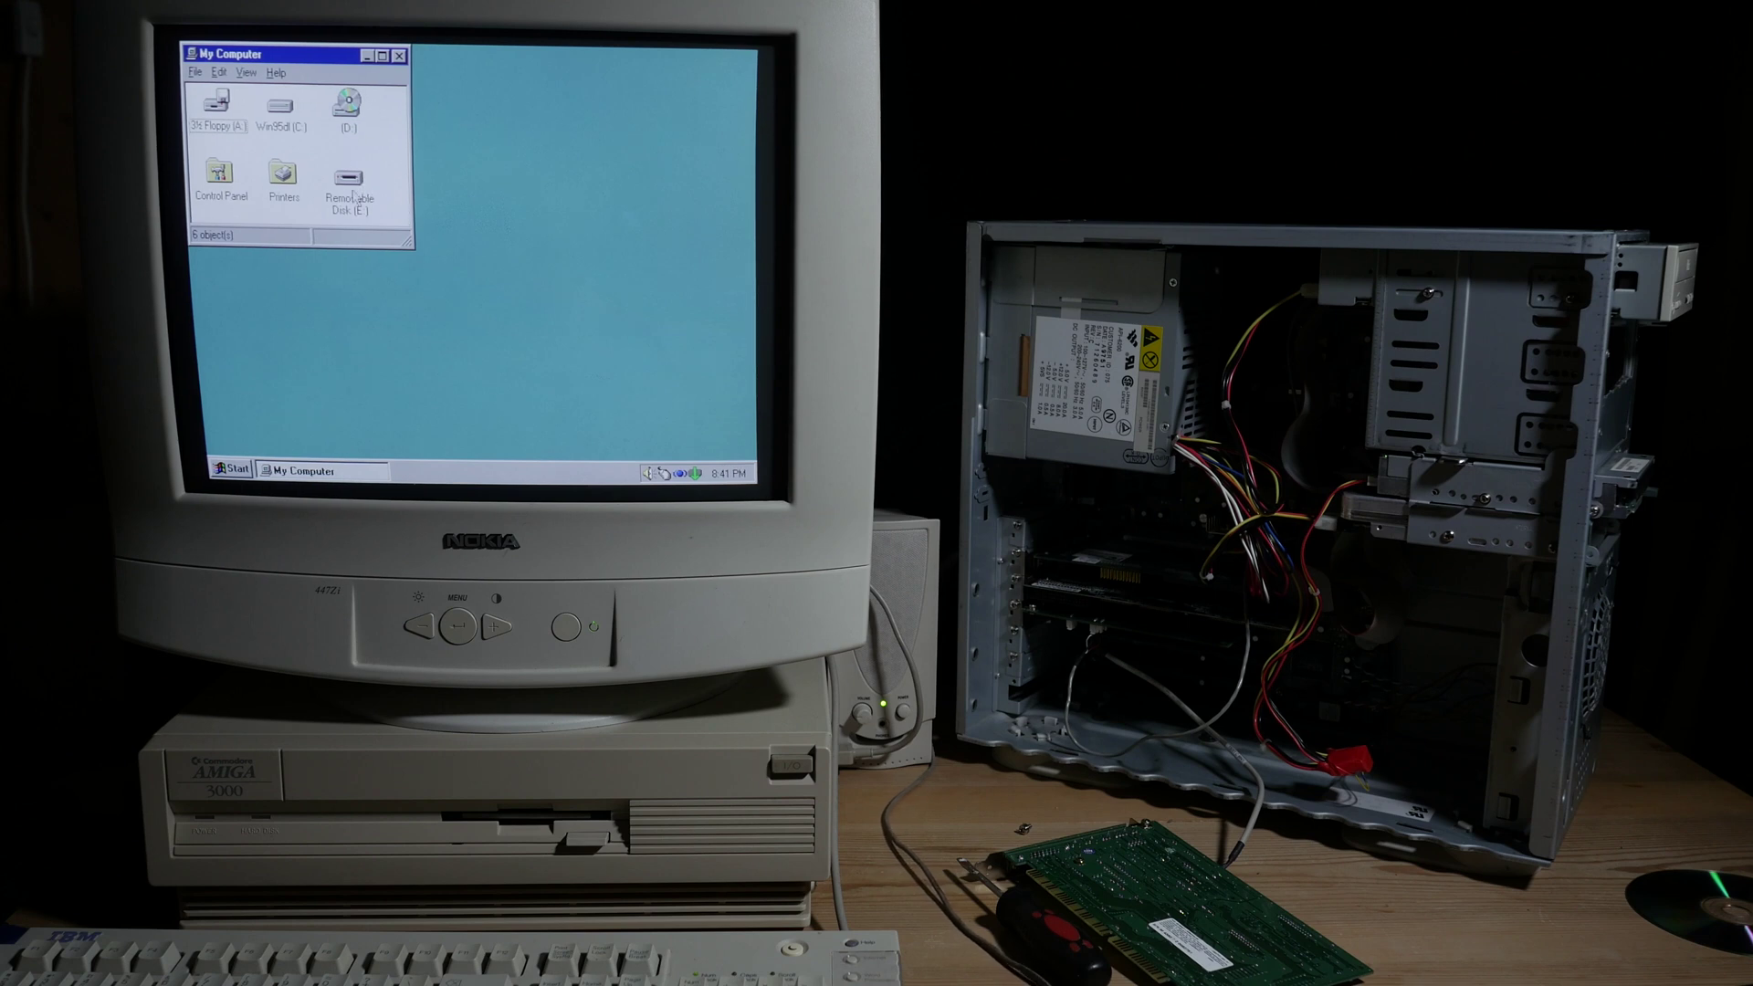
- Open Removable Disk (E:) and its Matrox Millennium II driver folder
{"action": "double_click", "coordinate": [350, 178]}
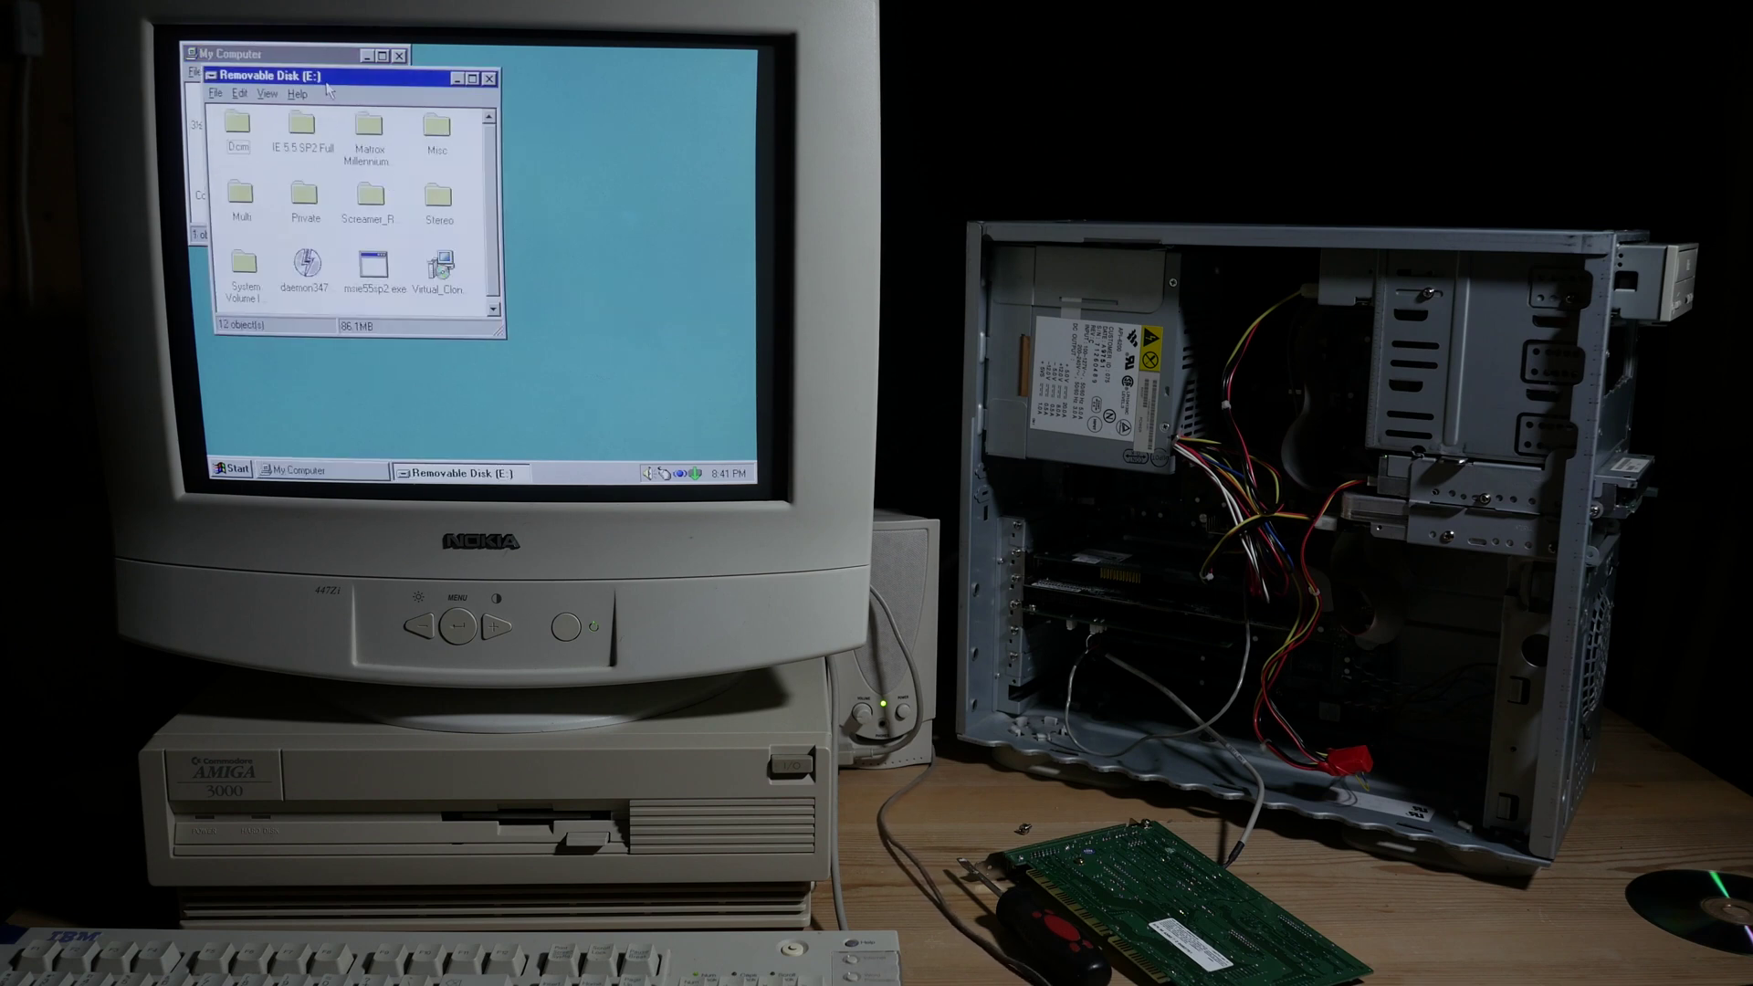
{"action": "left_click_drag", "start_coordinate": [329, 78], "coordinate": [477, 106]}
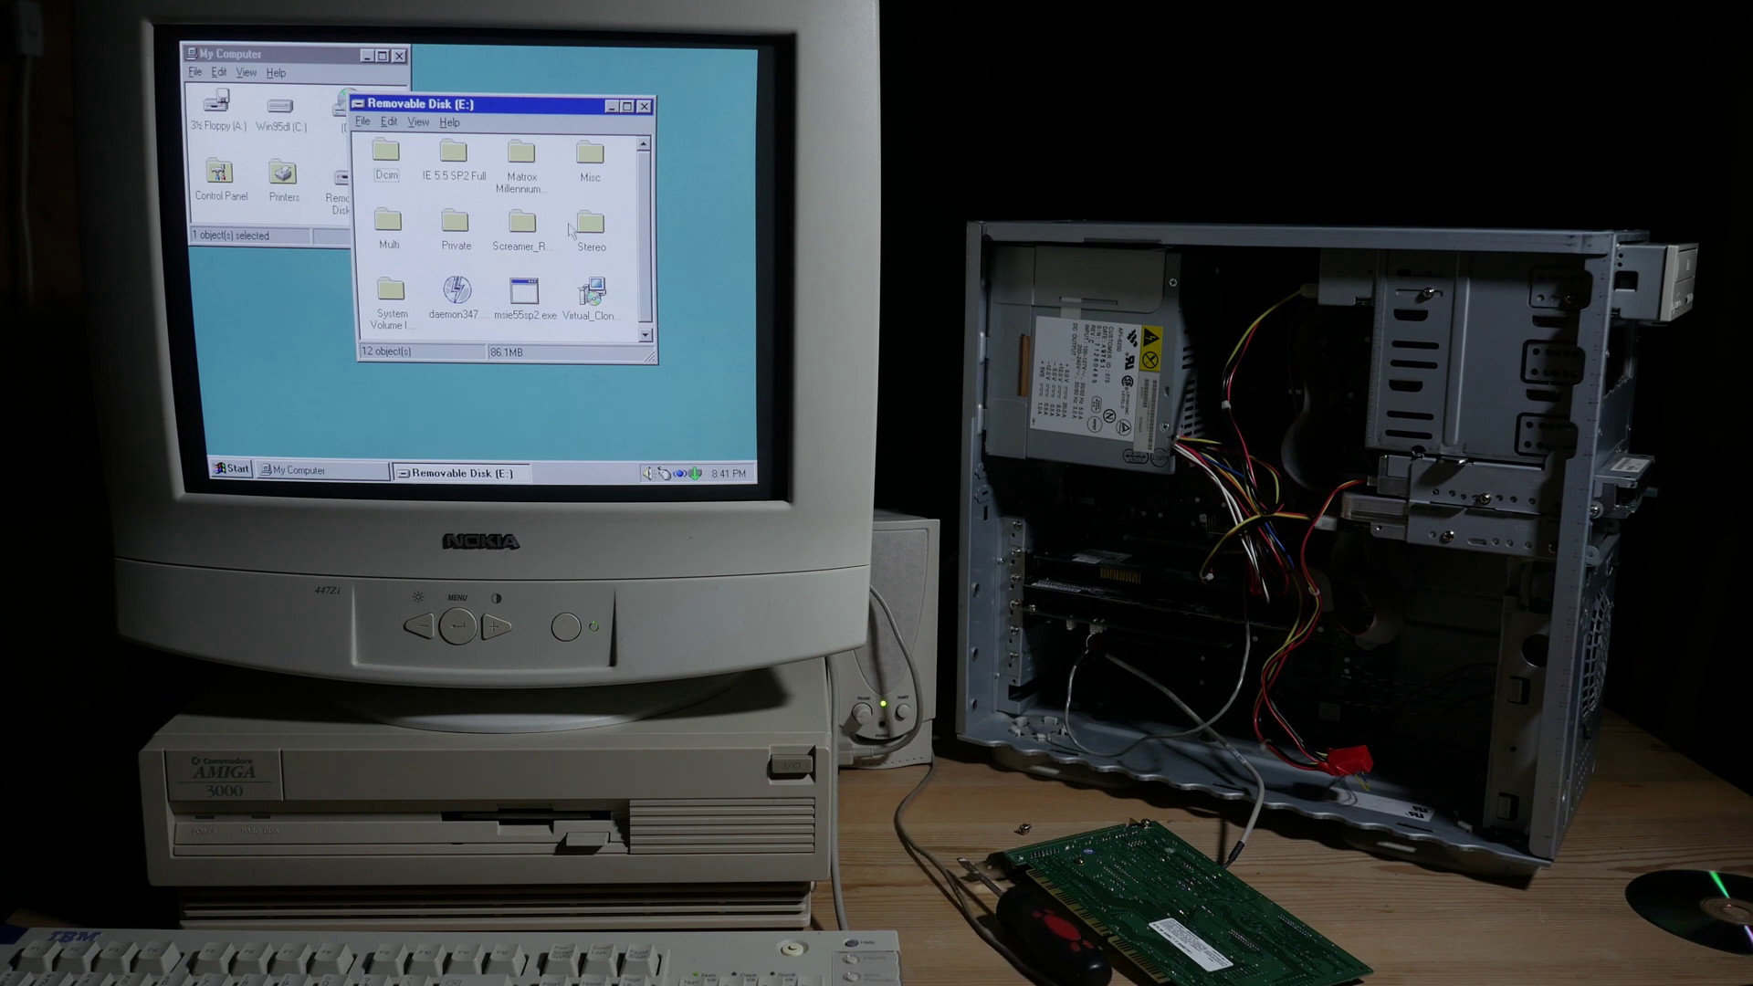
{"action": "scroll", "coordinate": [497, 310], "scroll_direction": "down", "scroll_amount": 1}
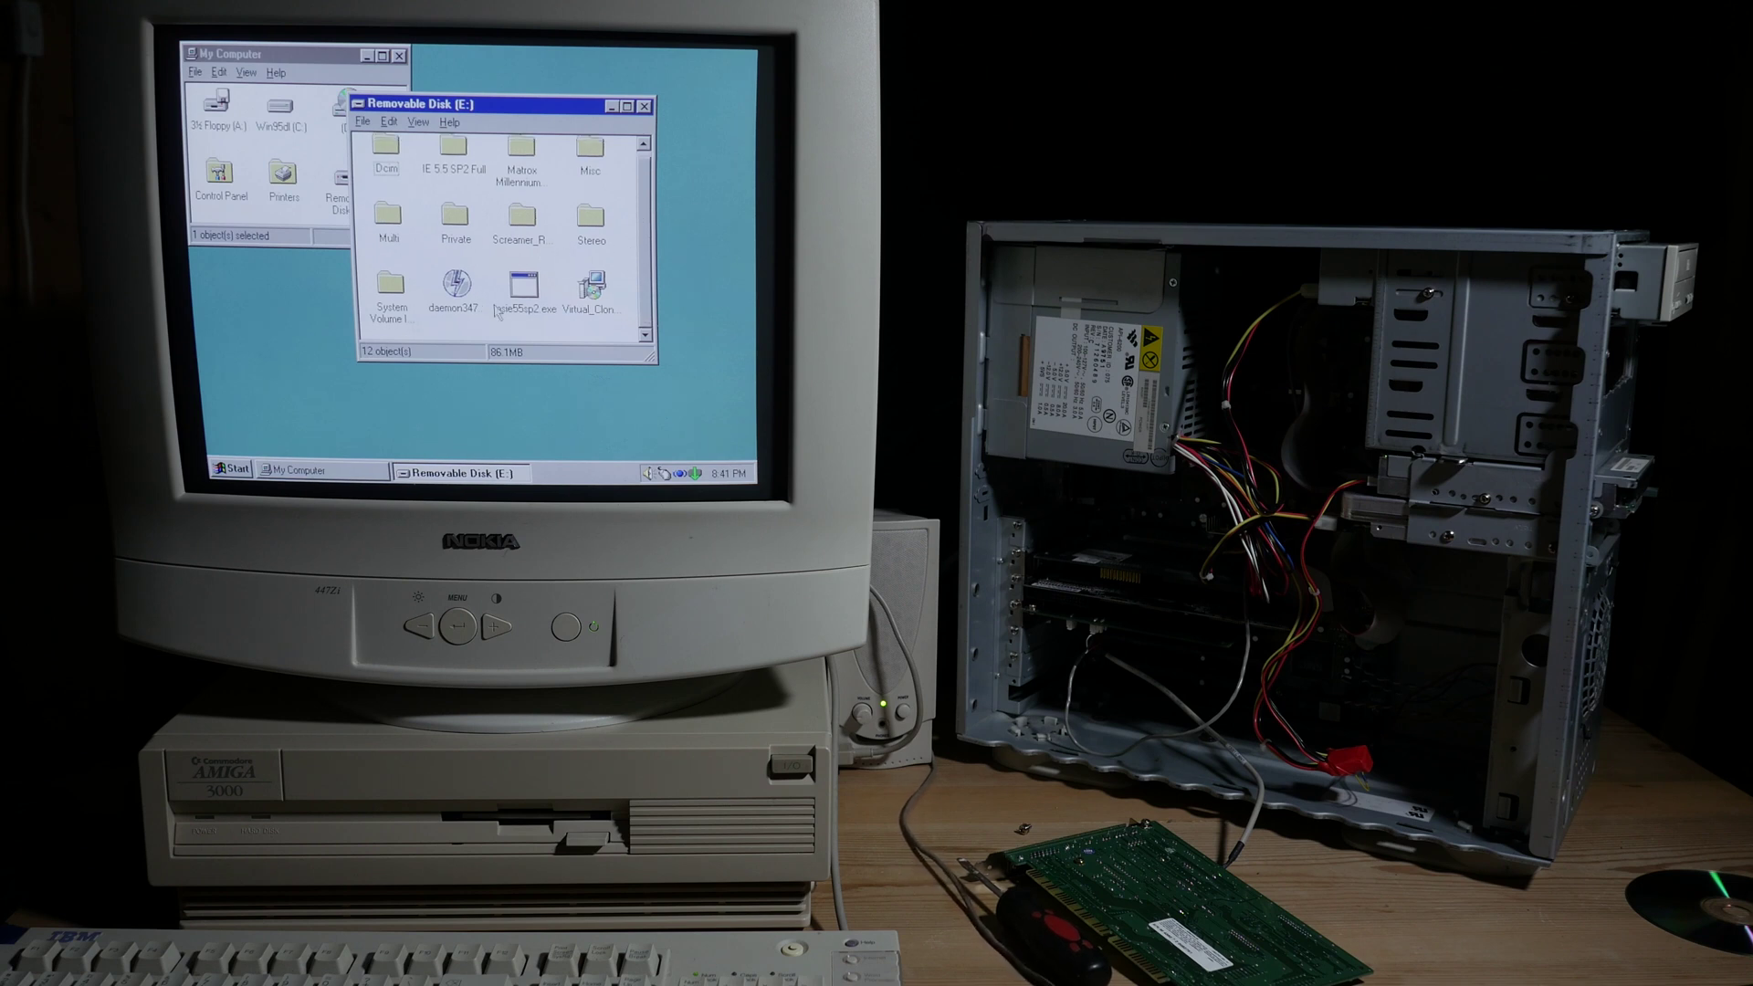
{"action": "double_click", "coordinate": [528, 155]}
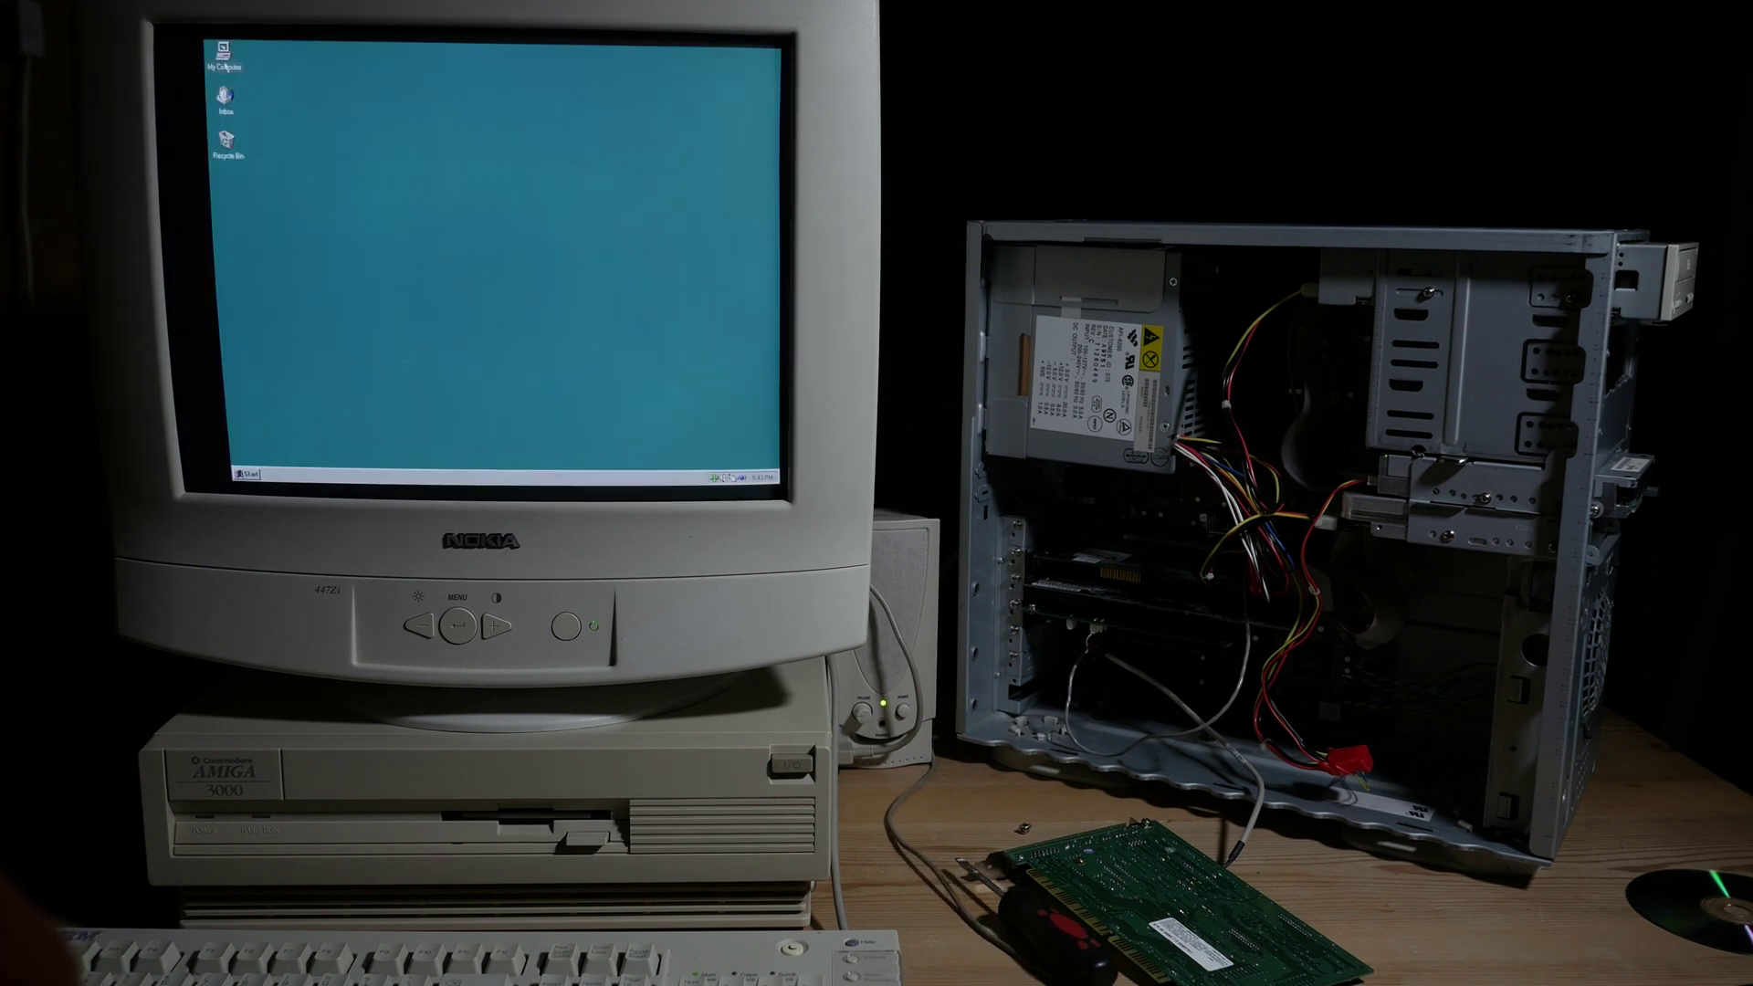
- In Device Manager, expand Sound, video and game controllers and select the Voodoo2 3D Accelerator
{"action": "right_click", "coordinate": [226, 67]}
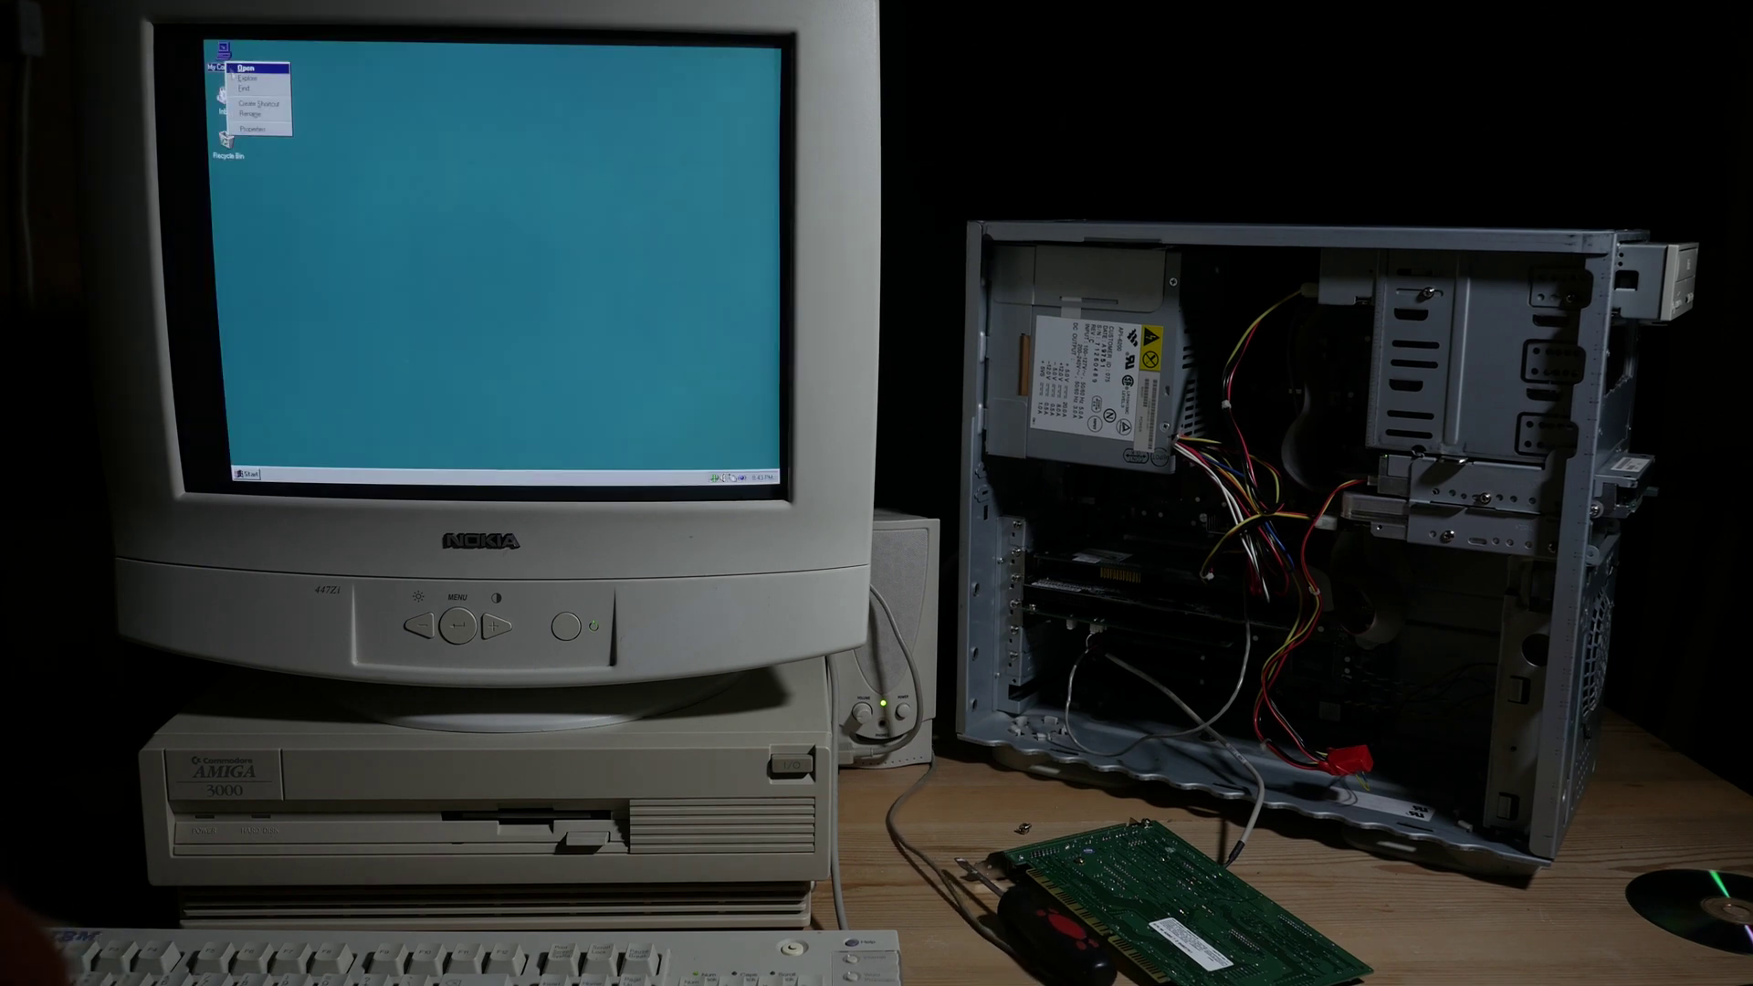
{"action": "left_click", "coordinate": [262, 133]}
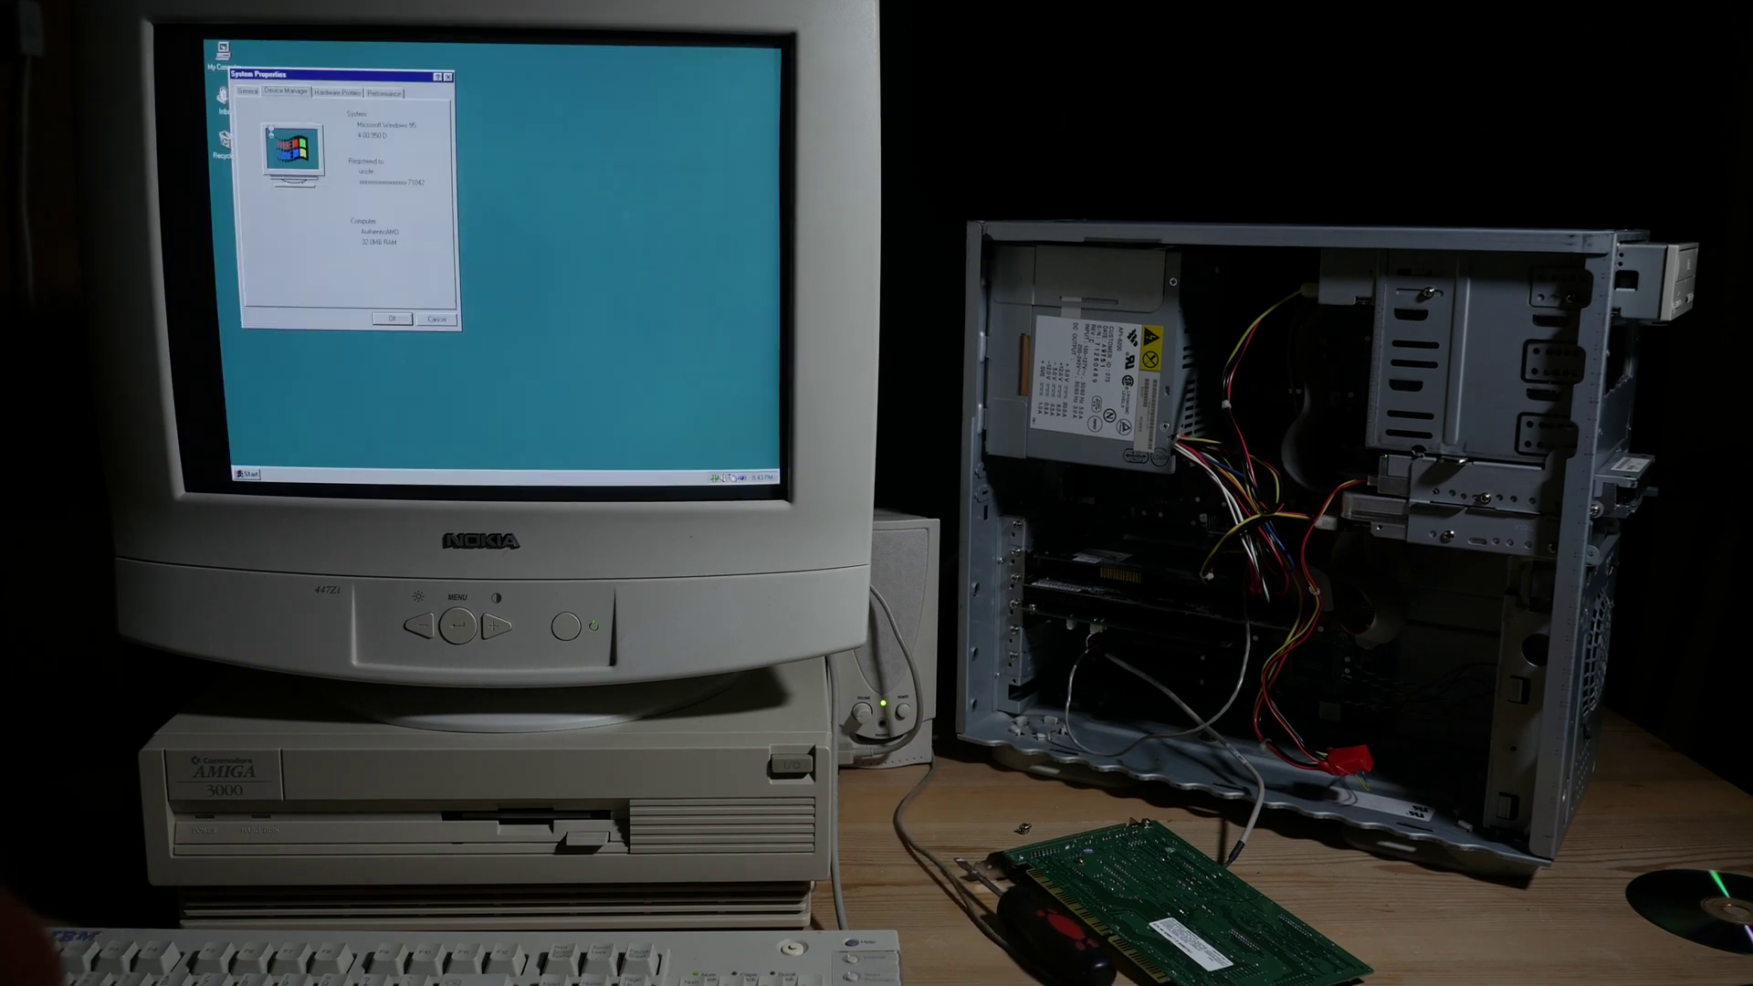
{"action": "left_click", "coordinate": [283, 92]}
{"action": "double_click", "coordinate": [298, 231]}
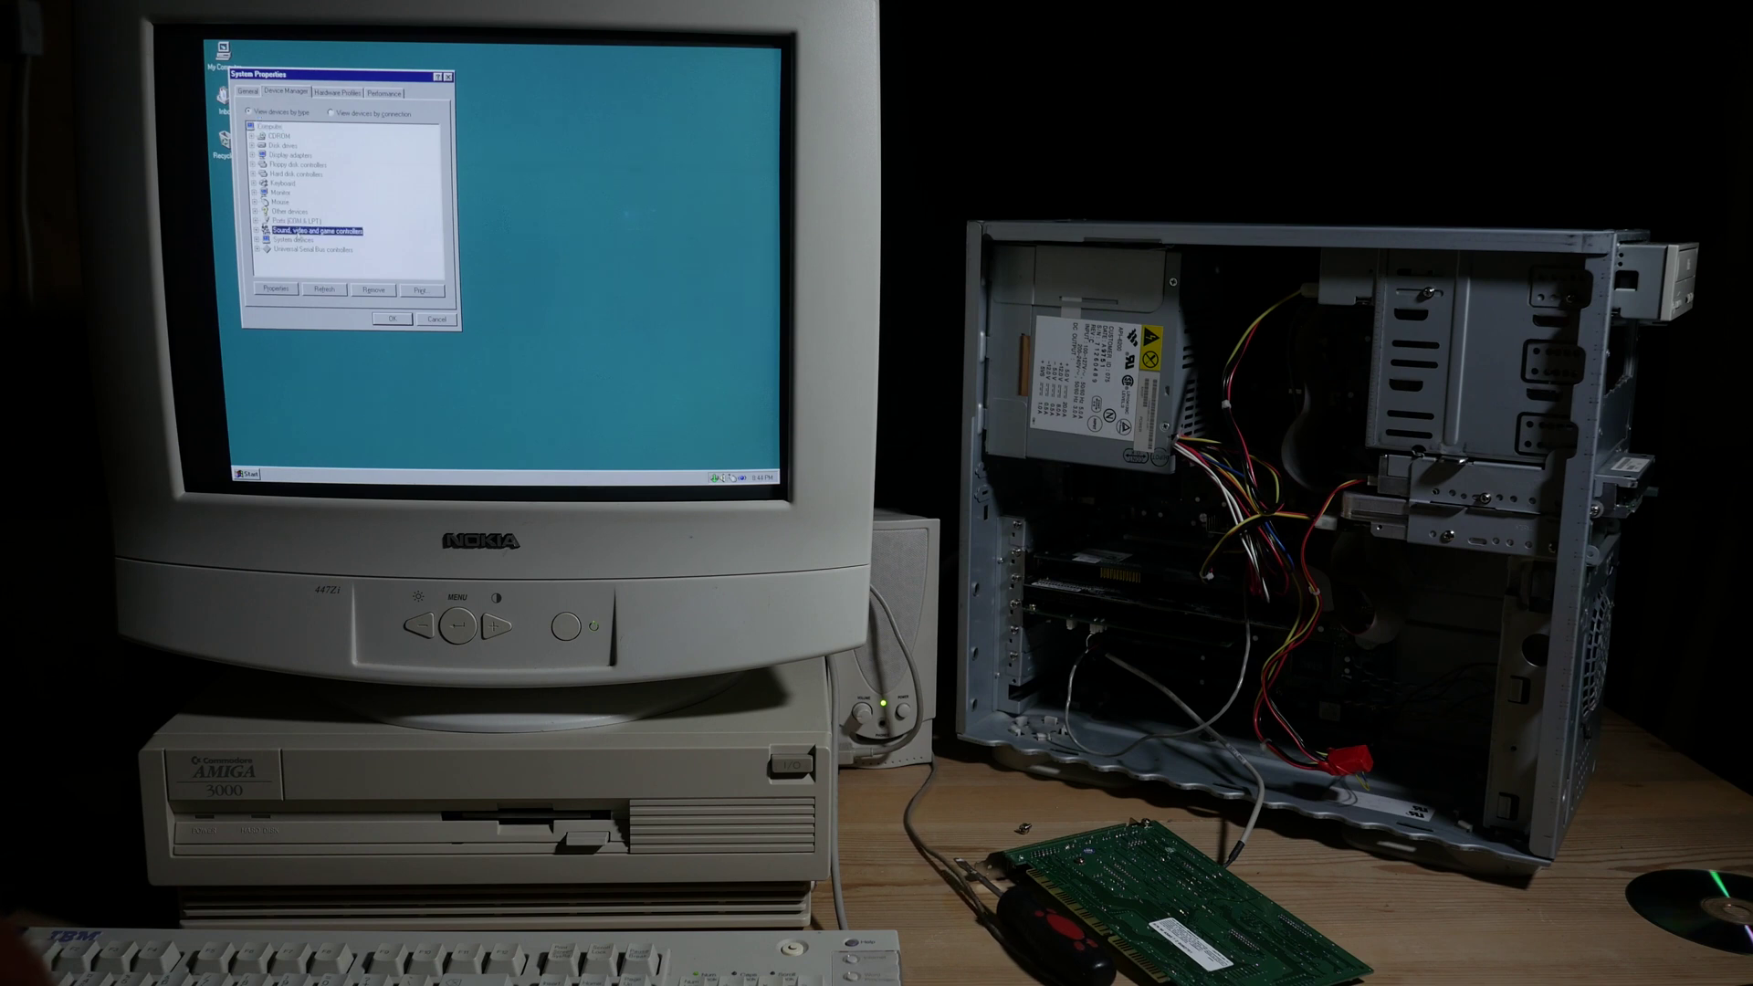
{"action": "left_click", "coordinate": [329, 230]}
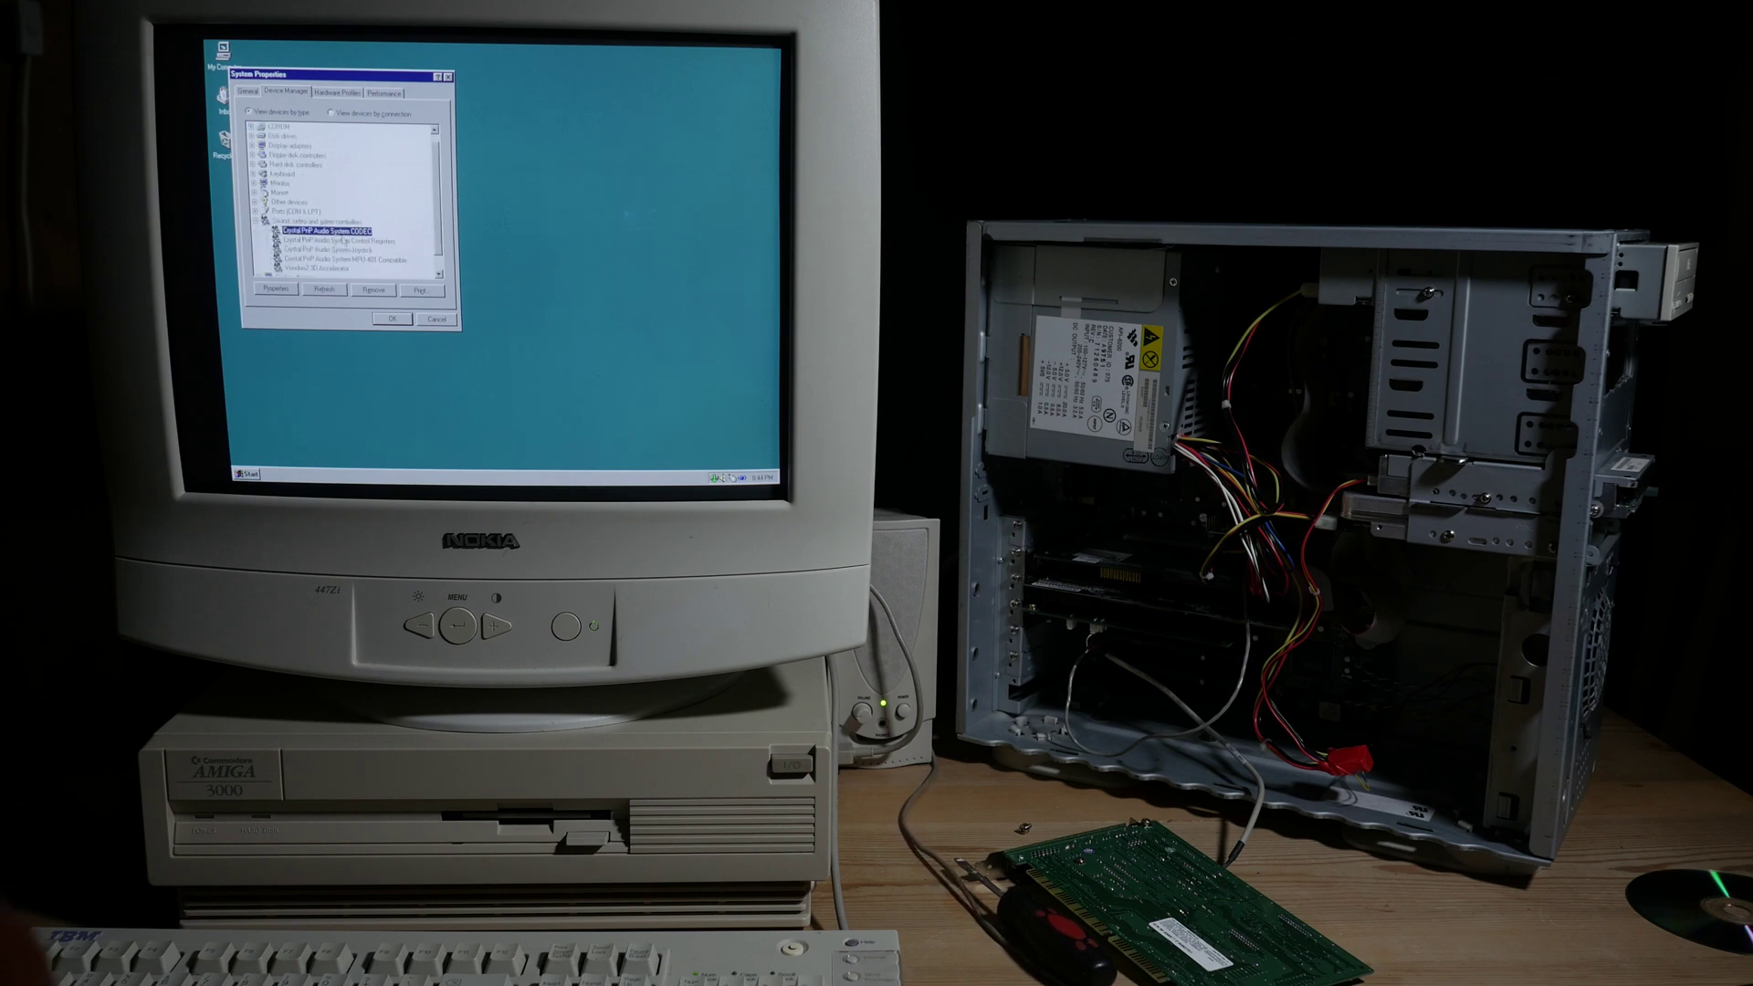
{"action": "left_click_drag", "start_coordinate": [437, 216], "coordinate": [437, 243]}
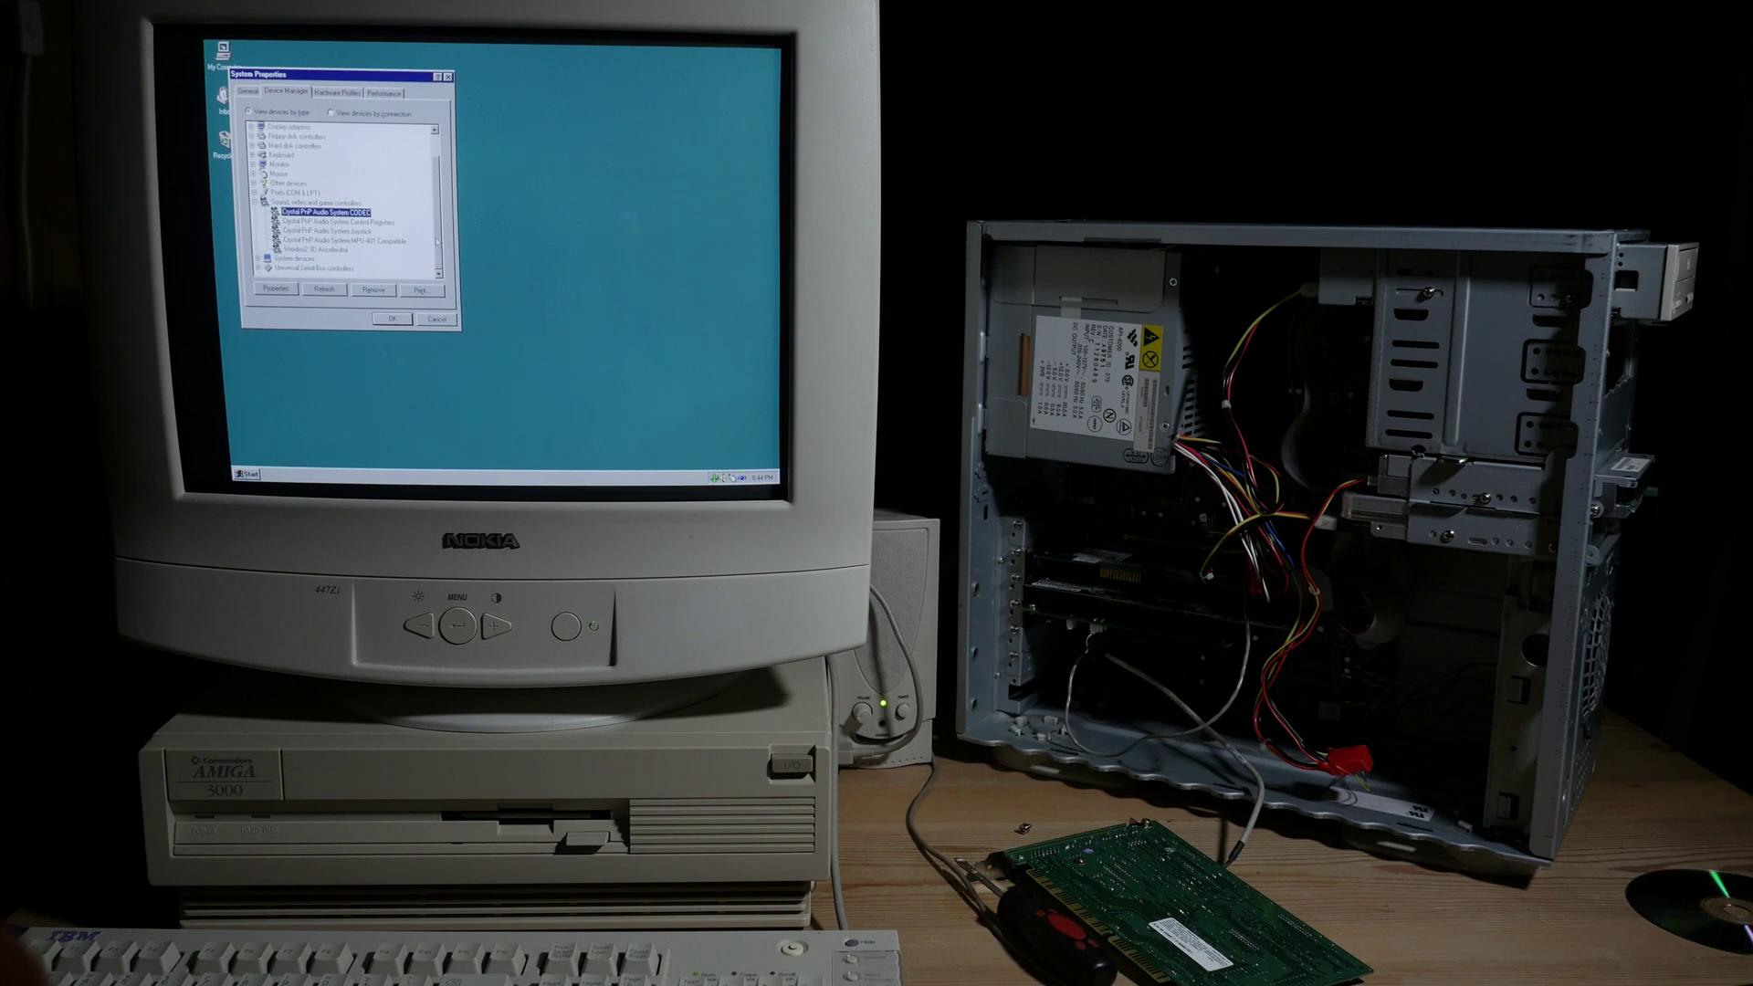
{"action": "left_click", "coordinate": [318, 251]}
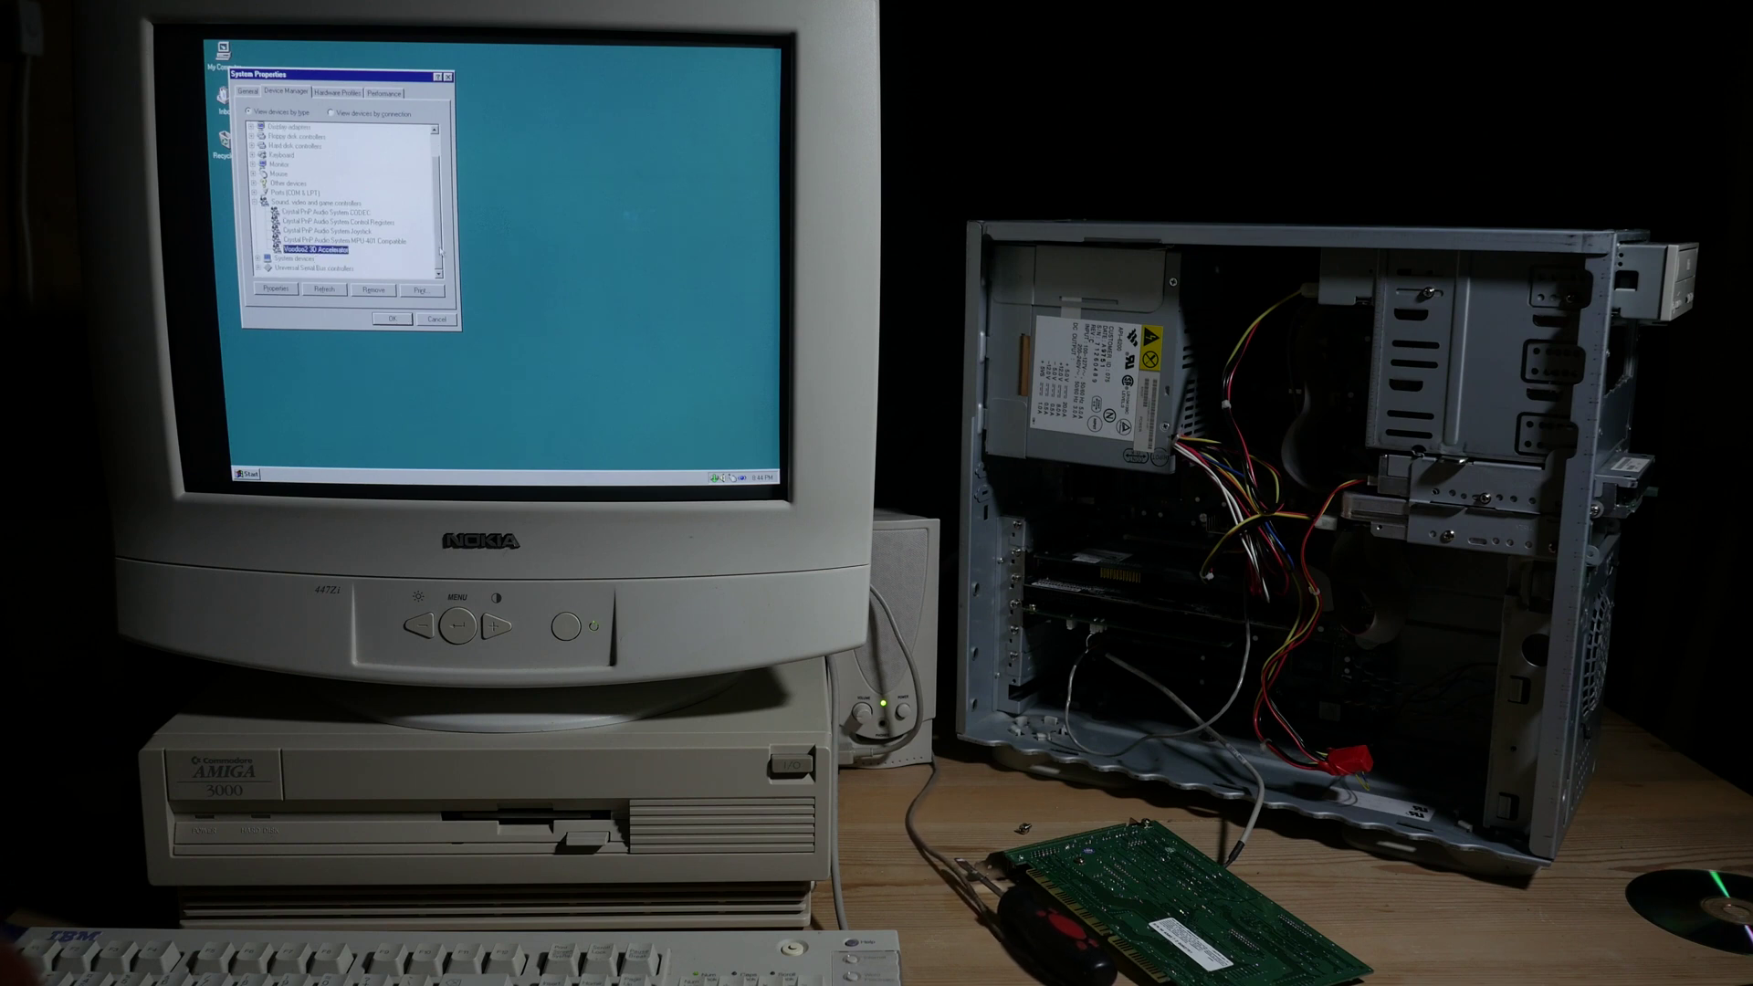
{"action": "left_click_drag", "start_coordinate": [439, 250], "coordinate": [438, 243]}
- Expand Universal Serial Bus controllers, close System Properties, and reopen My Computer
{"action": "double_click", "coordinate": [292, 268]}
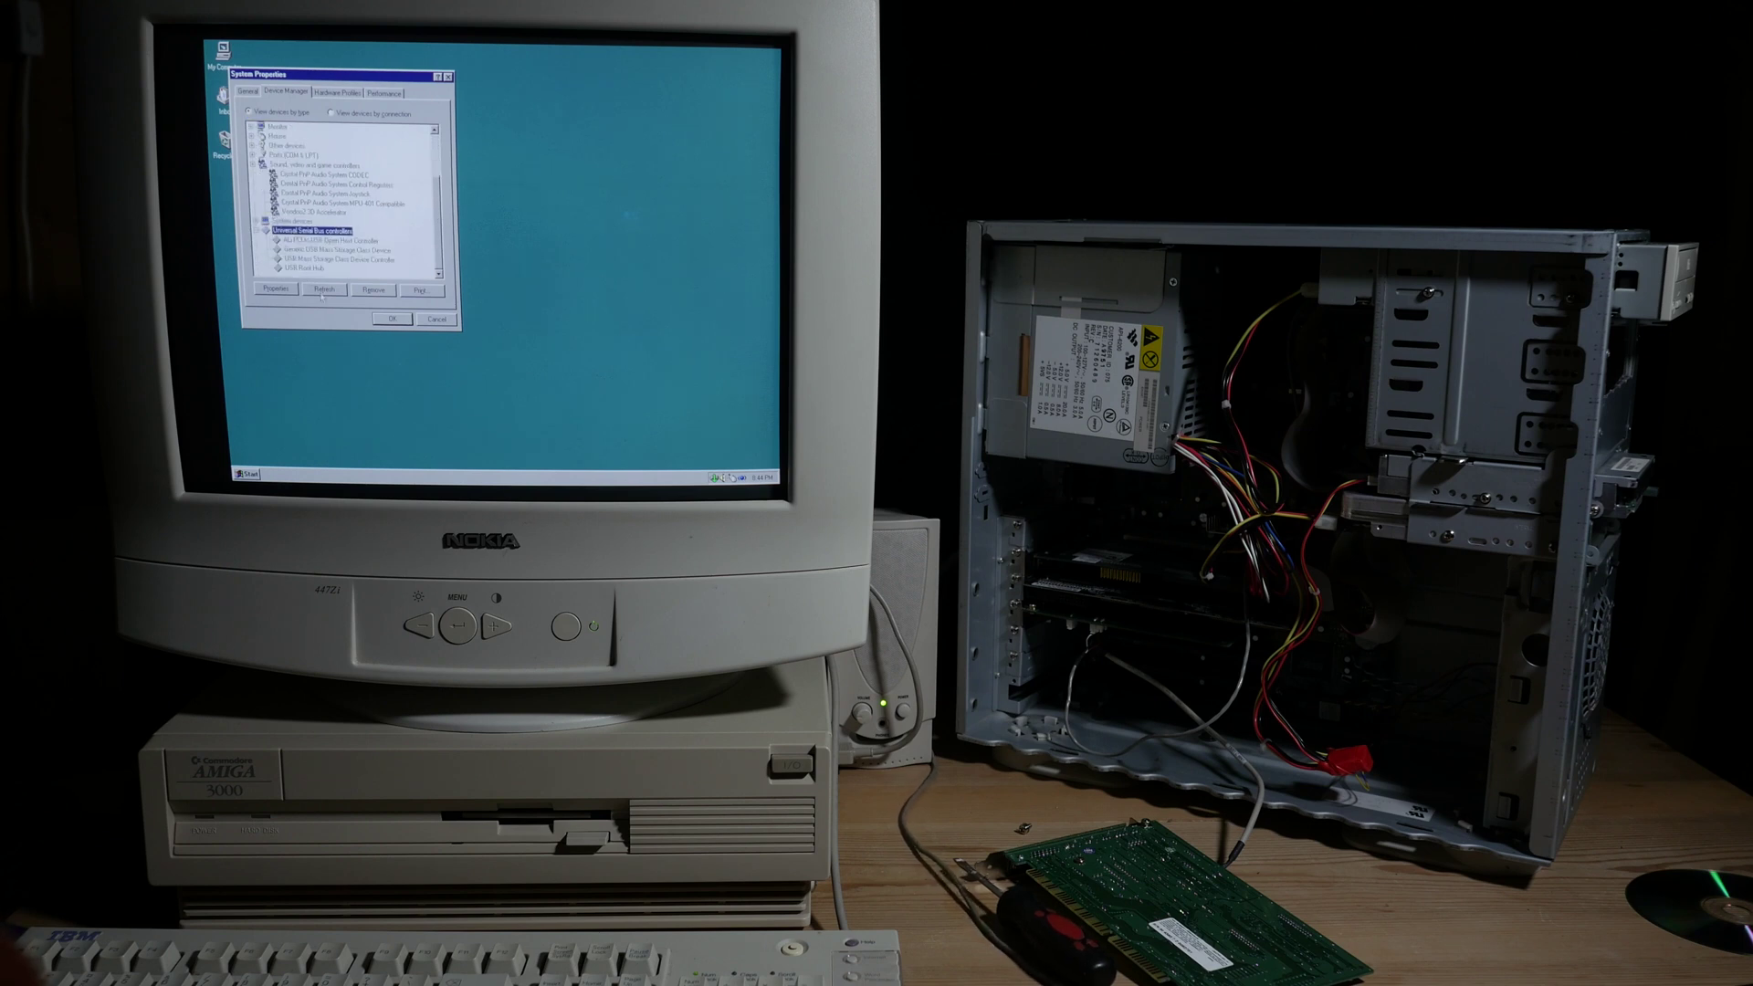
{"action": "left_click", "coordinate": [438, 324]}
{"action": "double_click", "coordinate": [218, 52]}
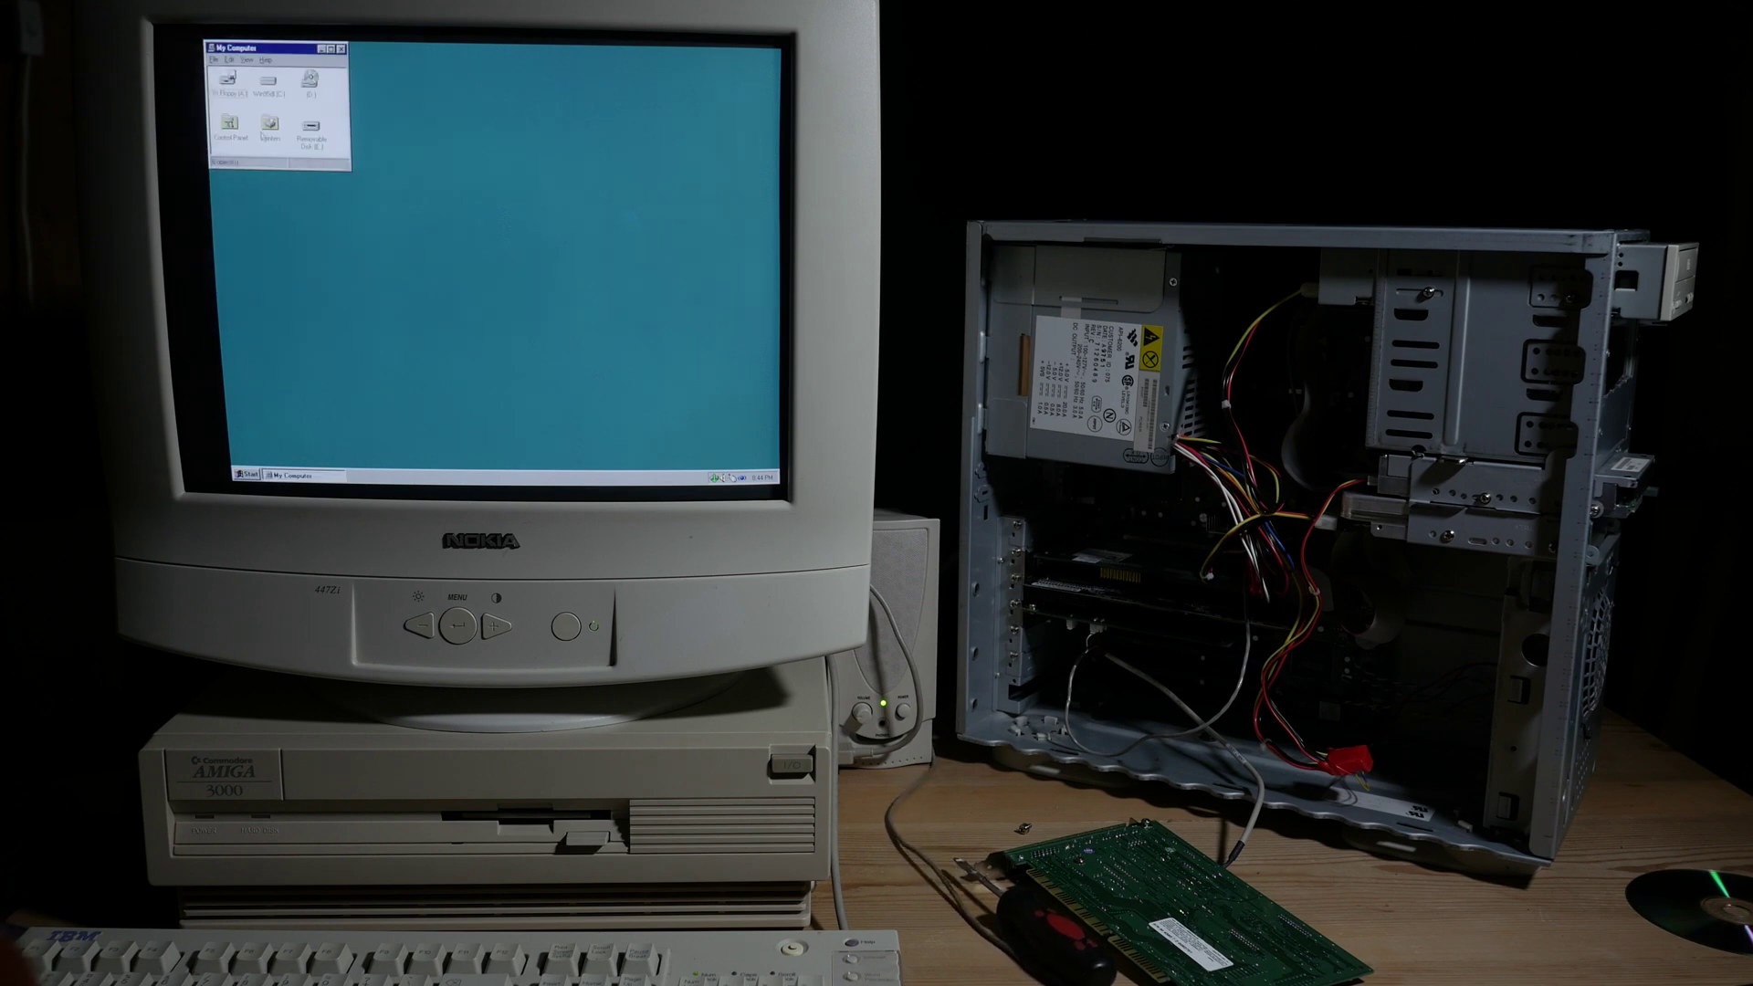
- Launch the daemon347 installer from disk E: and accept its licence to install
{"action": "left_click_drag", "start_coordinate": [289, 53], "coordinate": [341, 99]}
{"action": "double_click", "coordinate": [365, 175]}
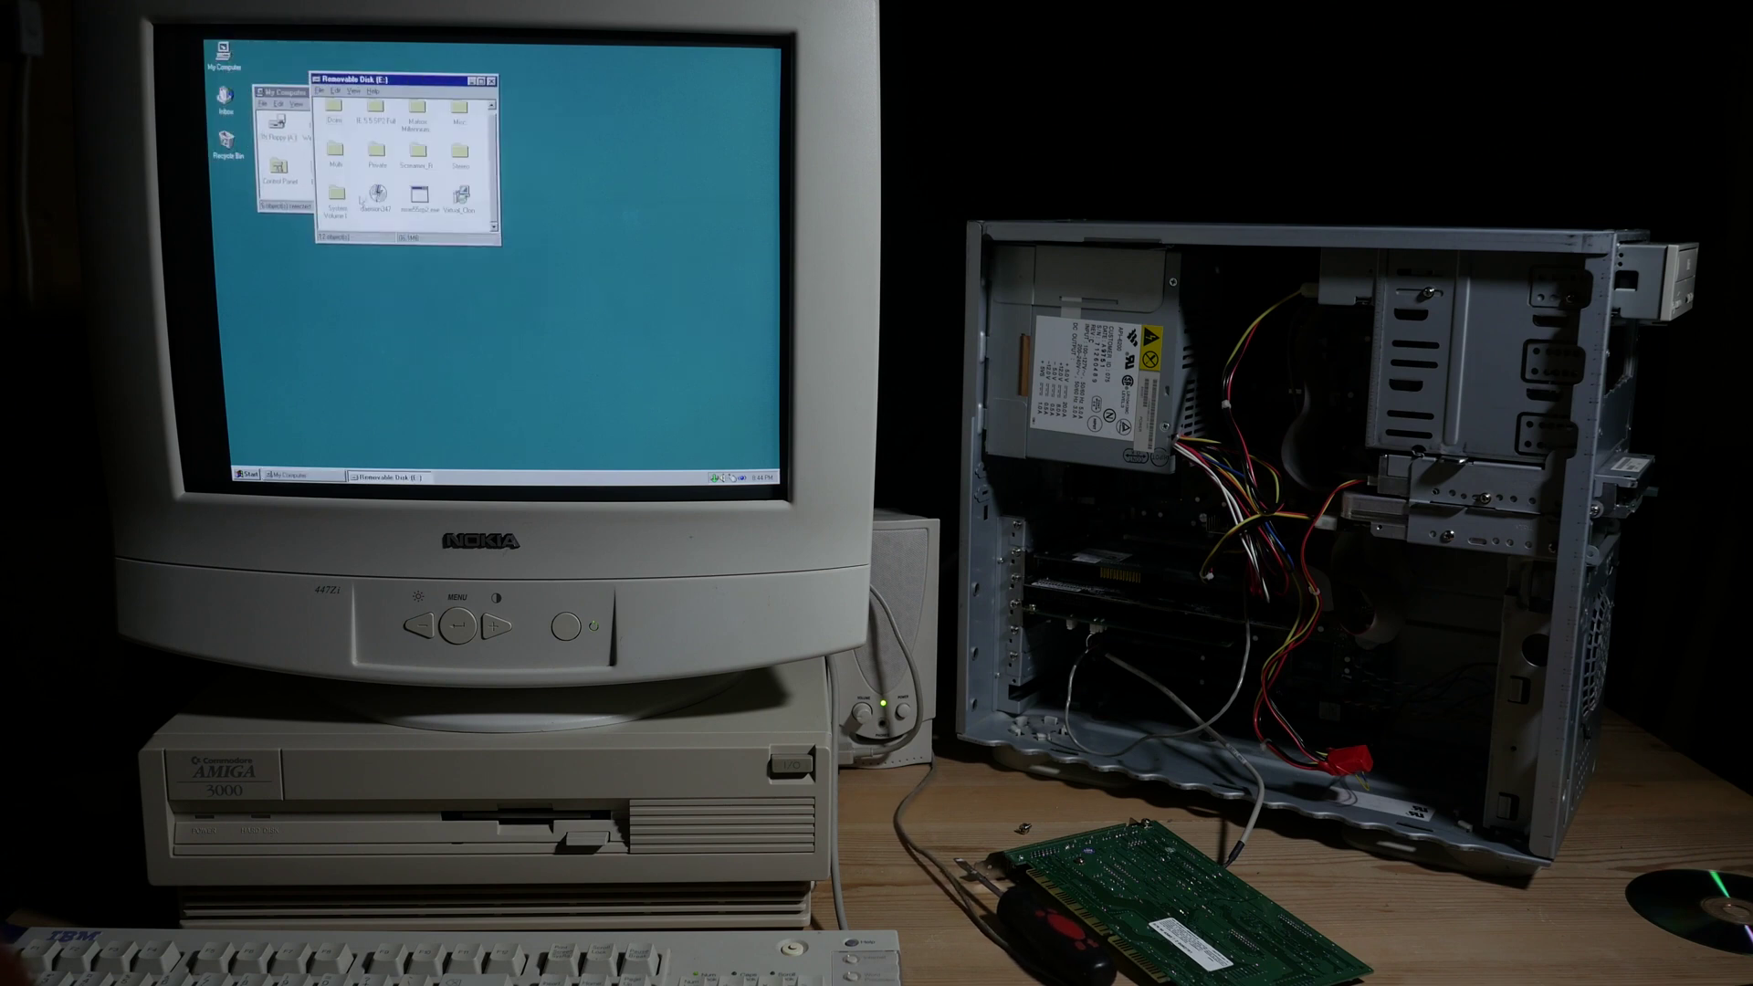
{"action": "left_click", "coordinate": [376, 198]}
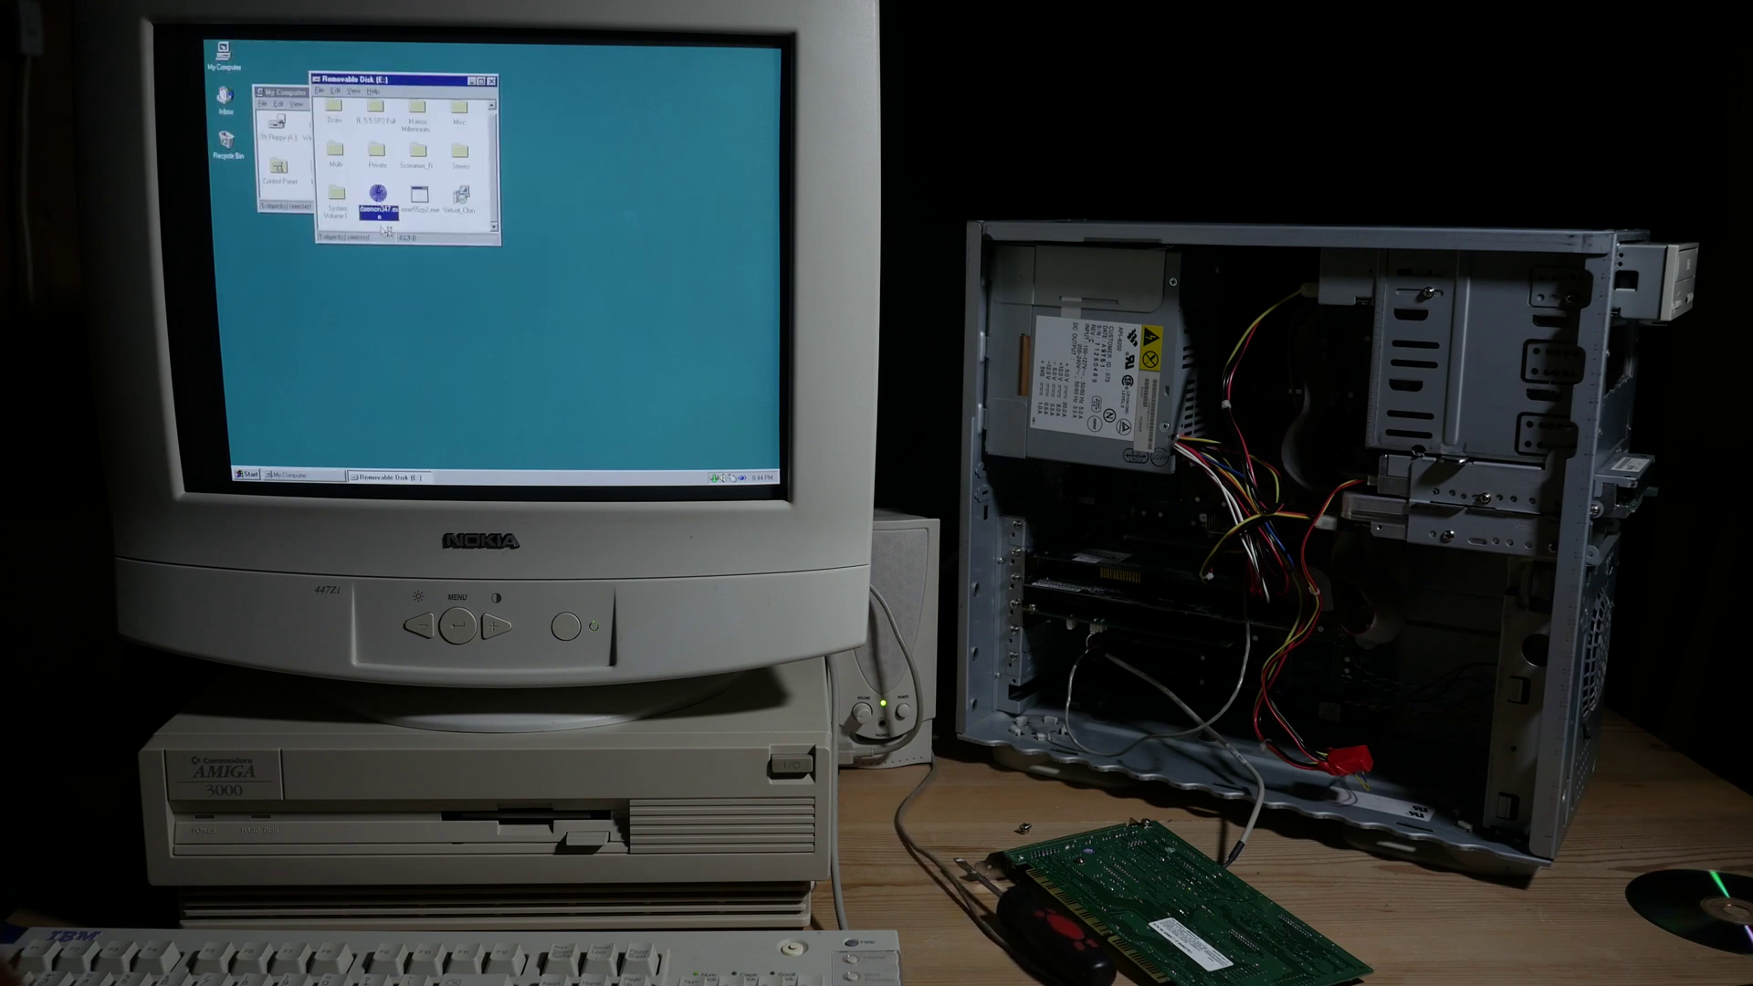
{"action": "double_click", "coordinate": [386, 219]}
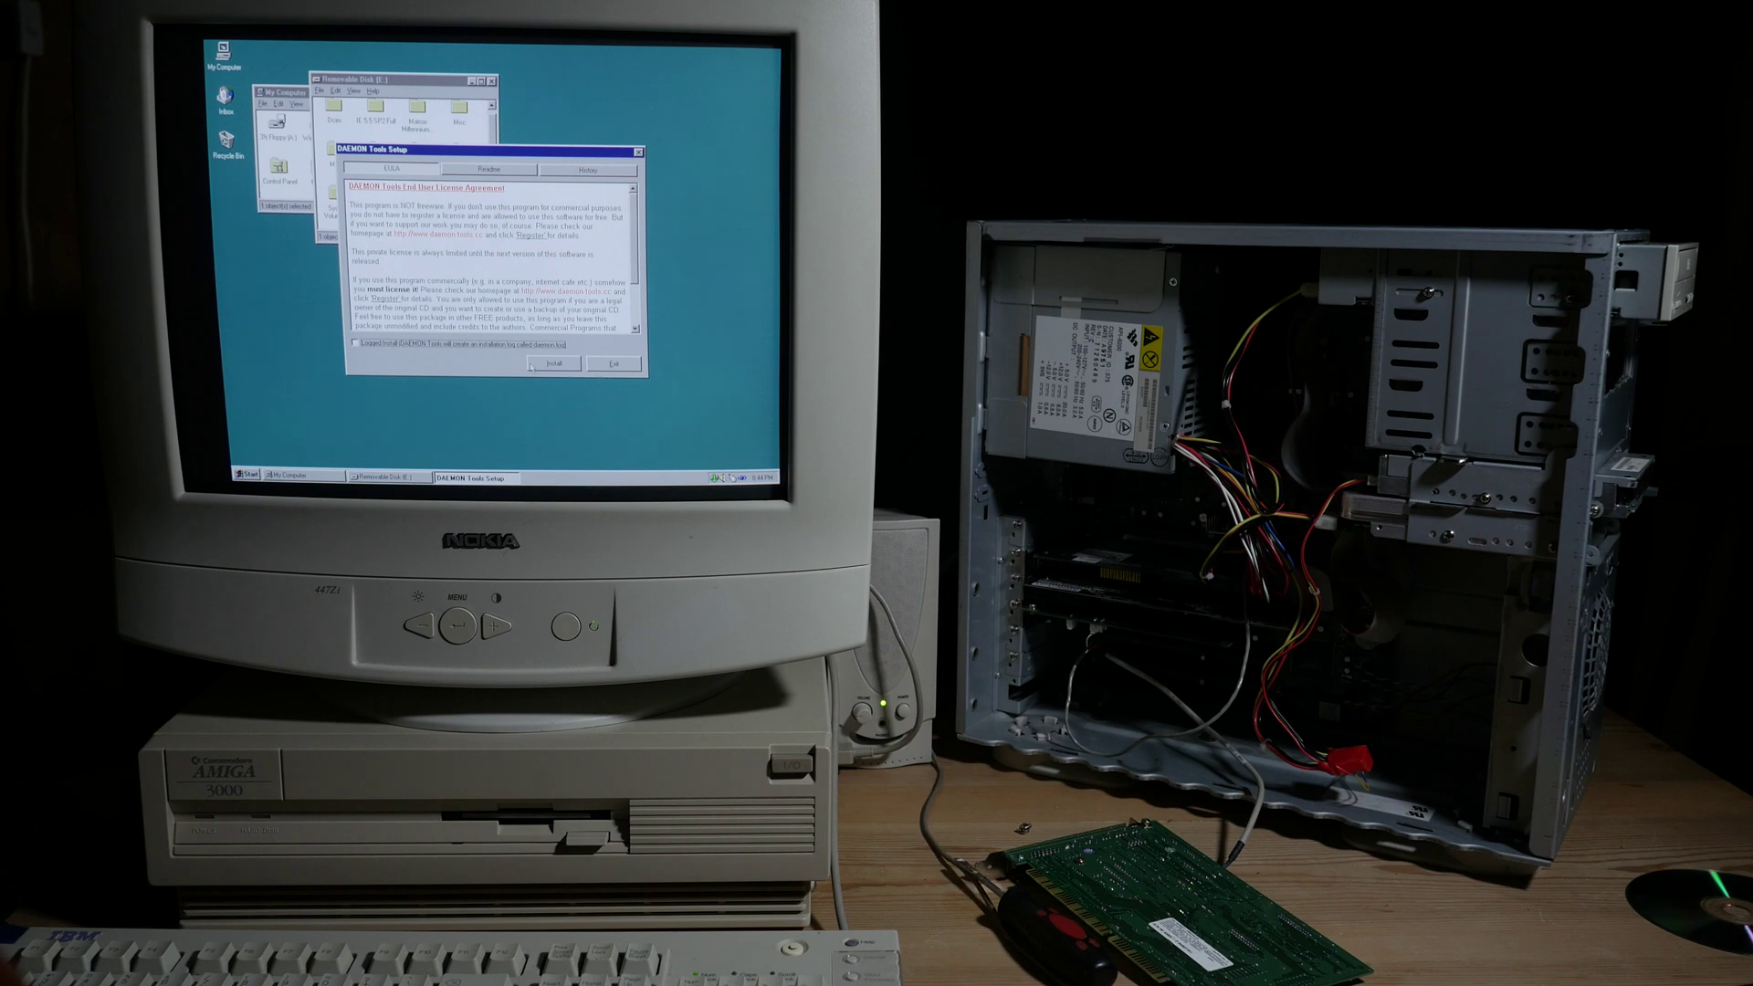
{"action": "left_click", "coordinate": [554, 362]}
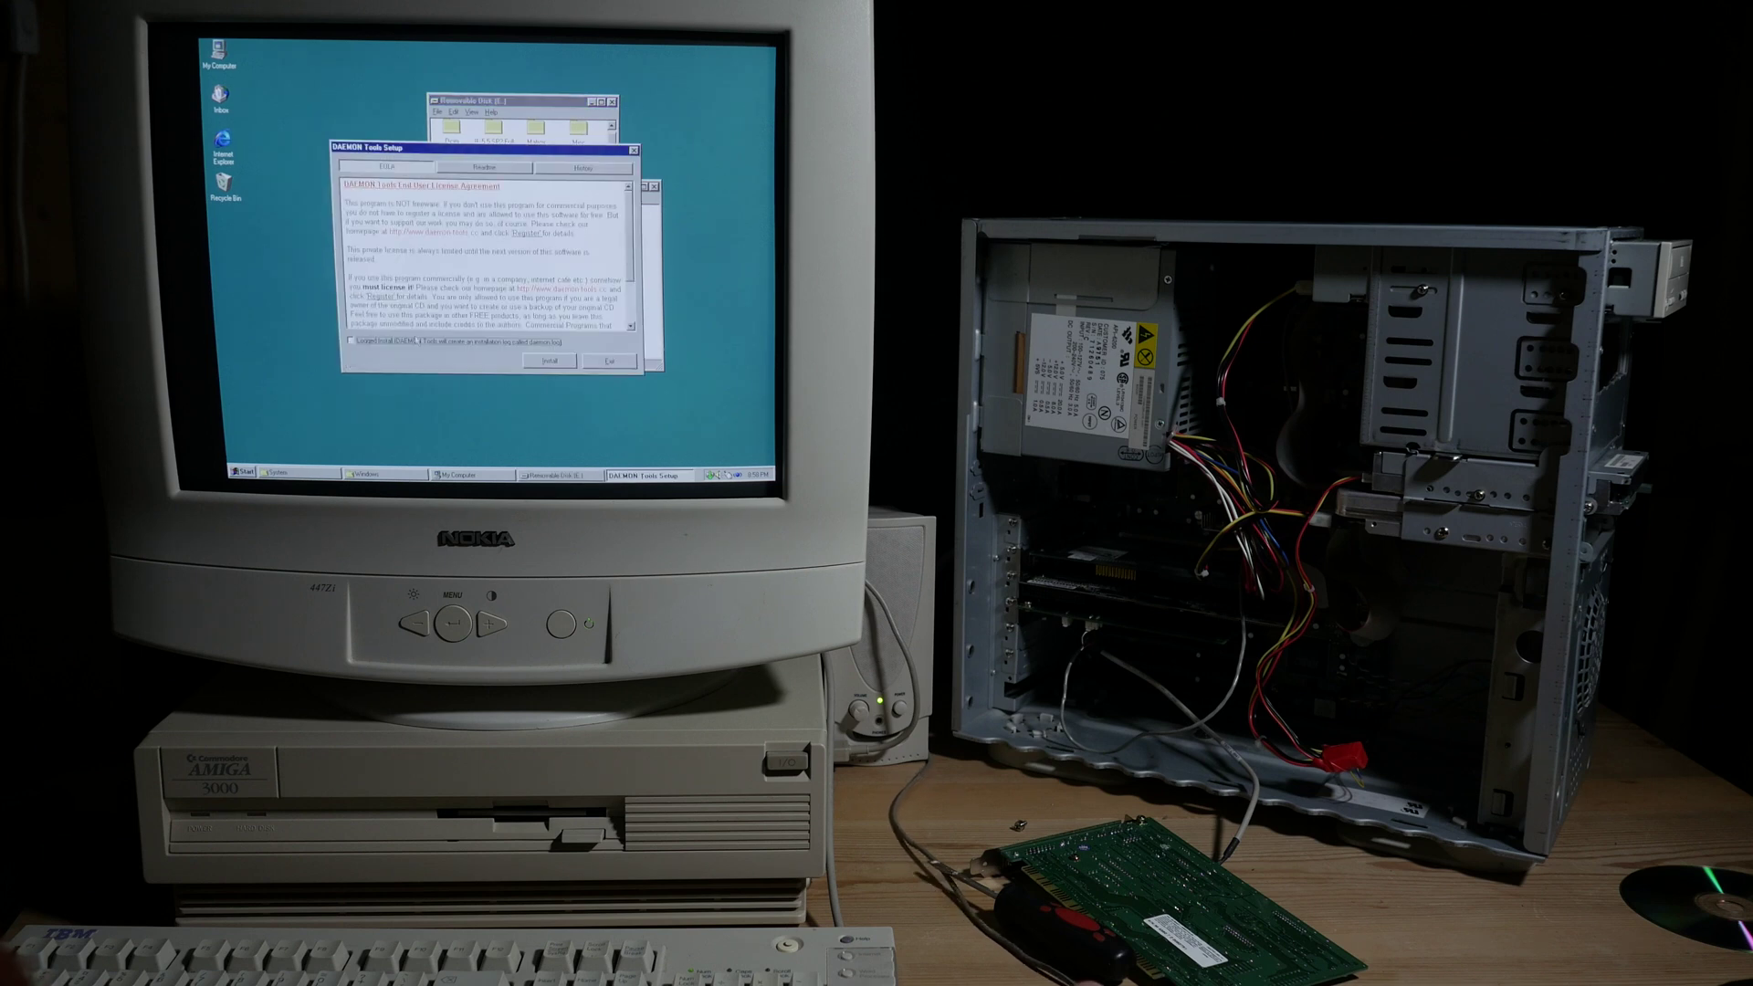
{"action": "left_click", "coordinate": [549, 360]}
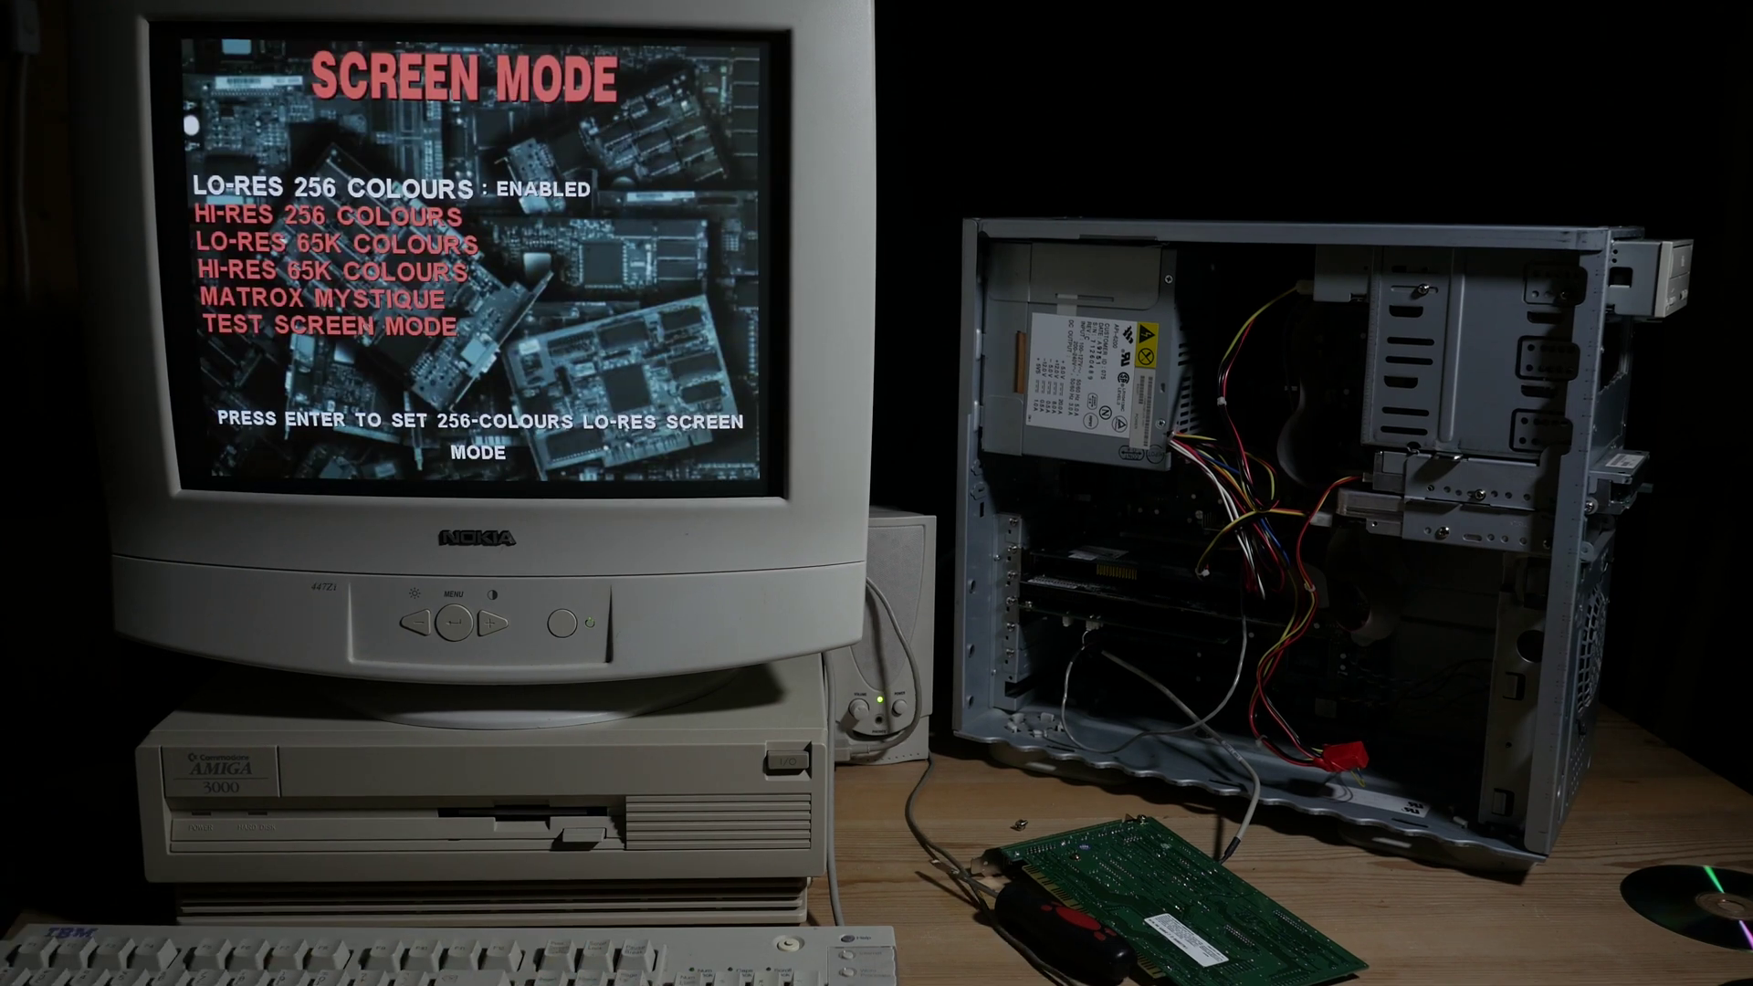
- Choose MATROX MYSTIQUE as the Screamer Rally screen mode, then go back to the setup menu
{"action": "key", "text": "Down"}
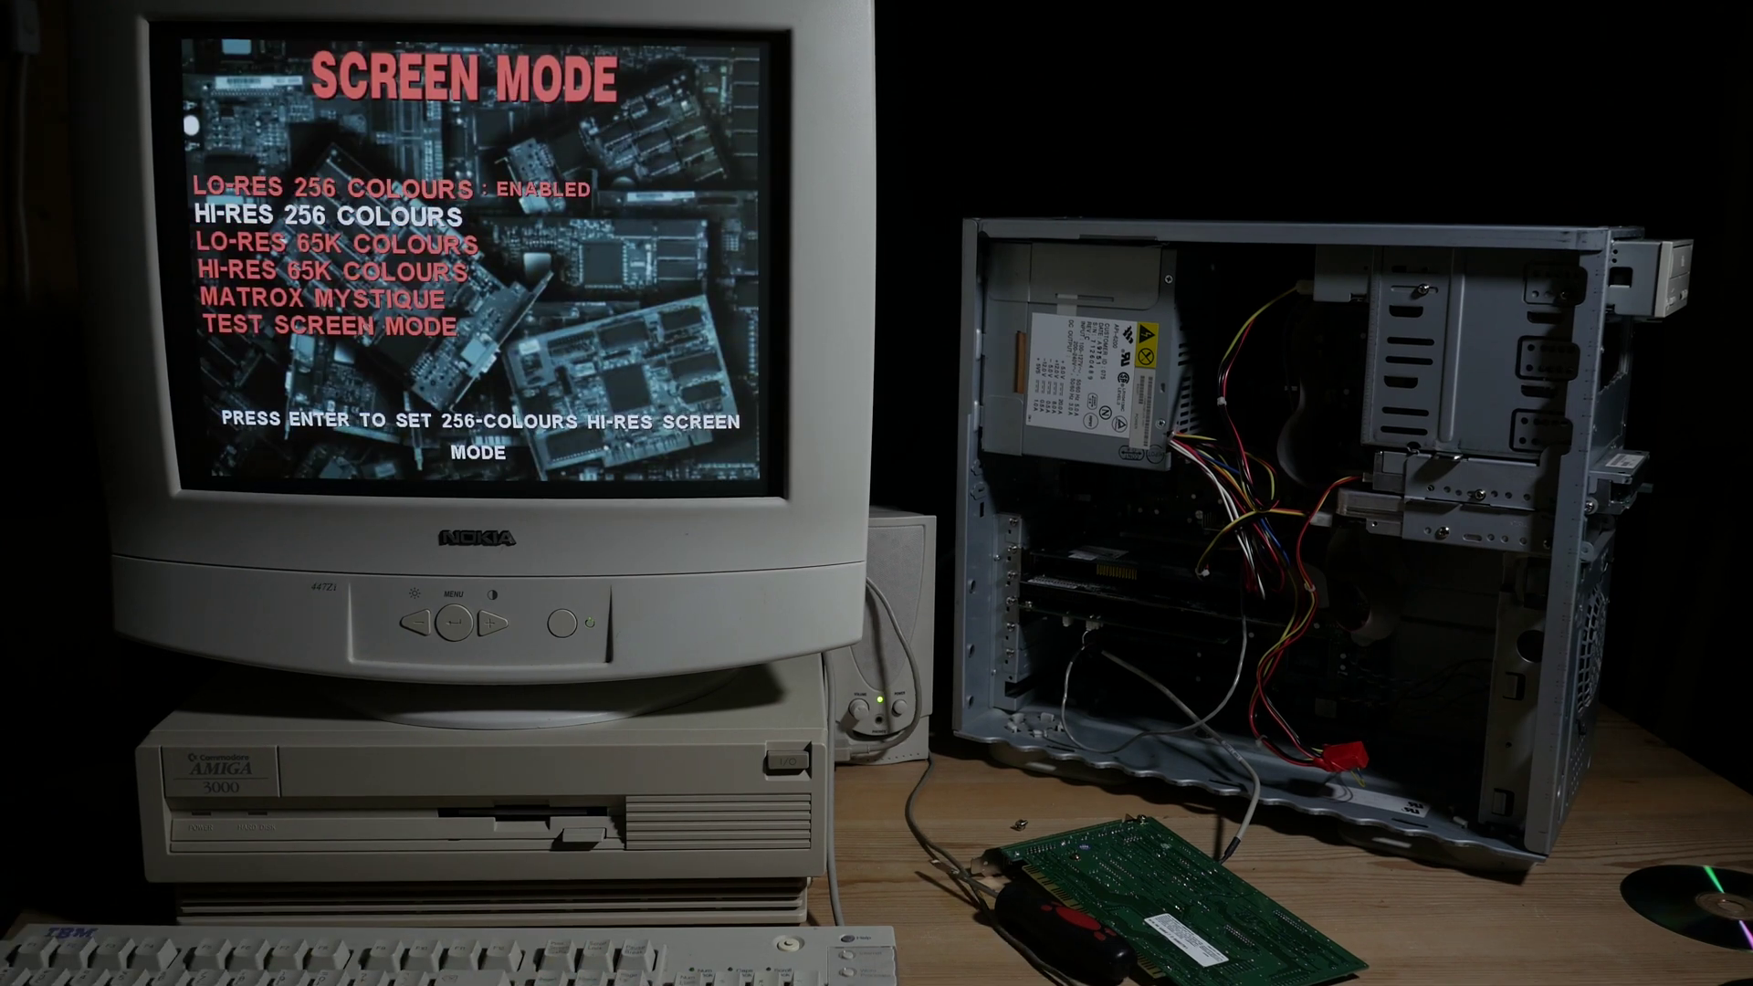
{"action": "key", "text": "Down"}
{"action": "key", "text": "Down"}
{"action": "key", "text": "Down"}
{"action": "key", "text": "Up"}
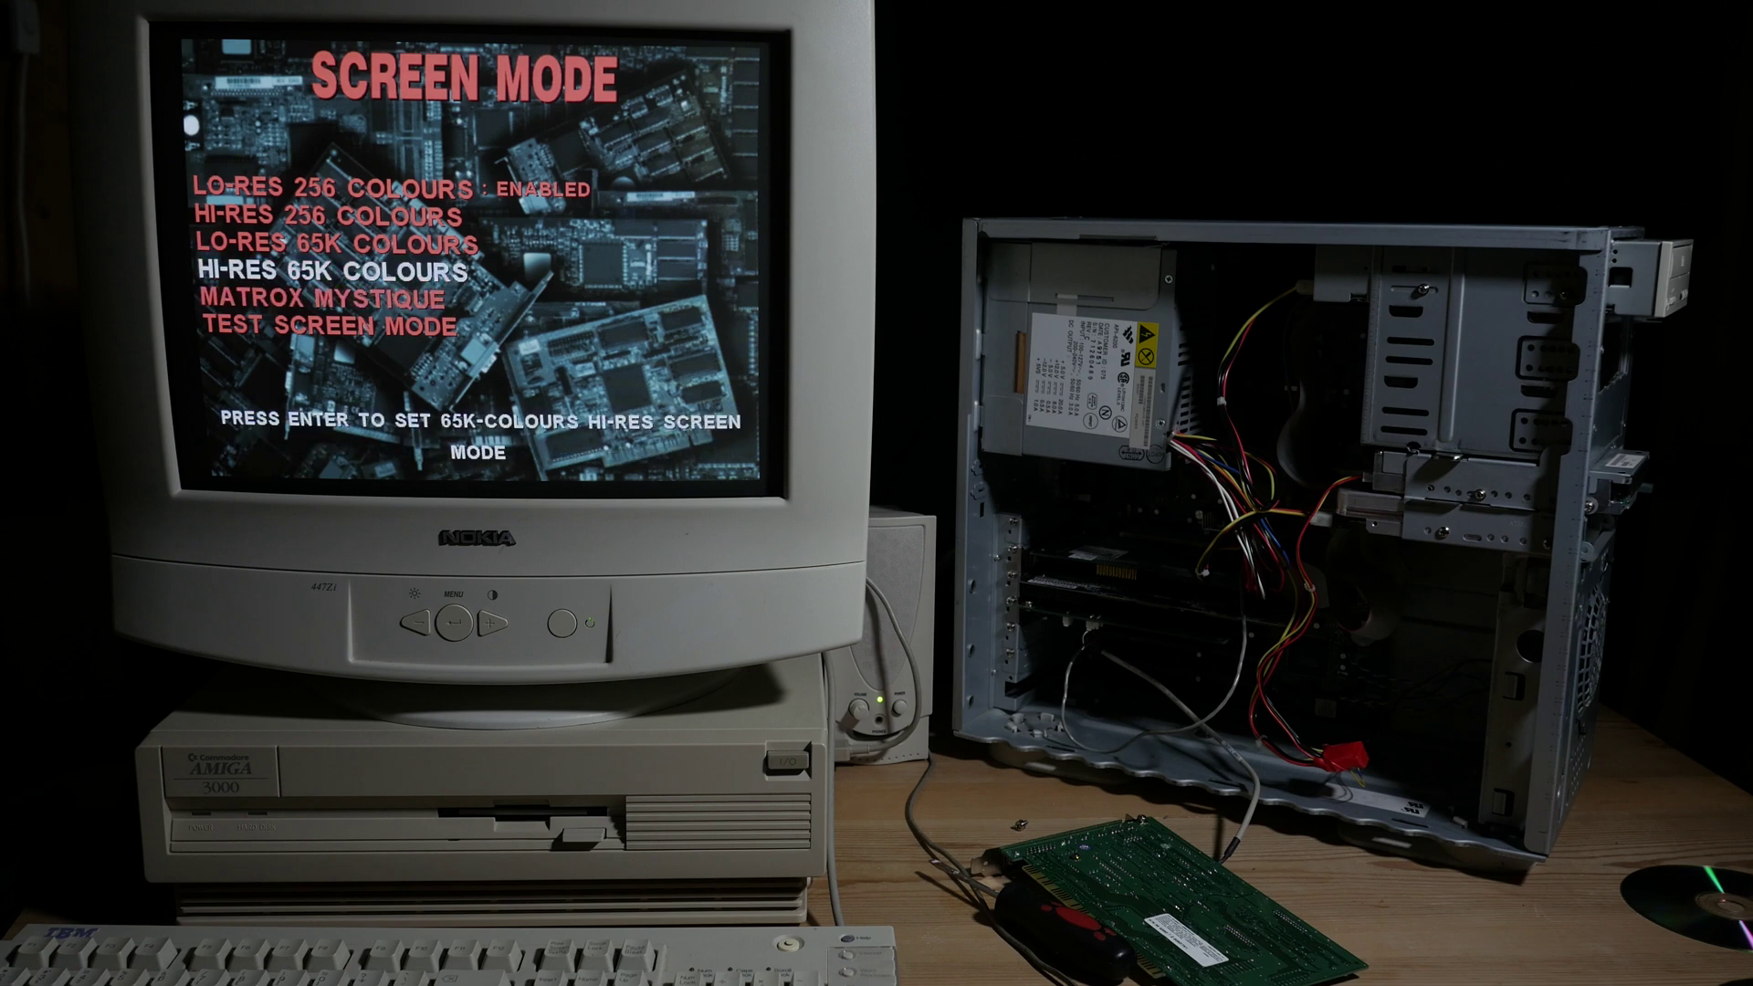
{"action": "key", "text": "Down"}
{"action": "key", "text": "Down"}
{"action": "key", "text": "Up"}
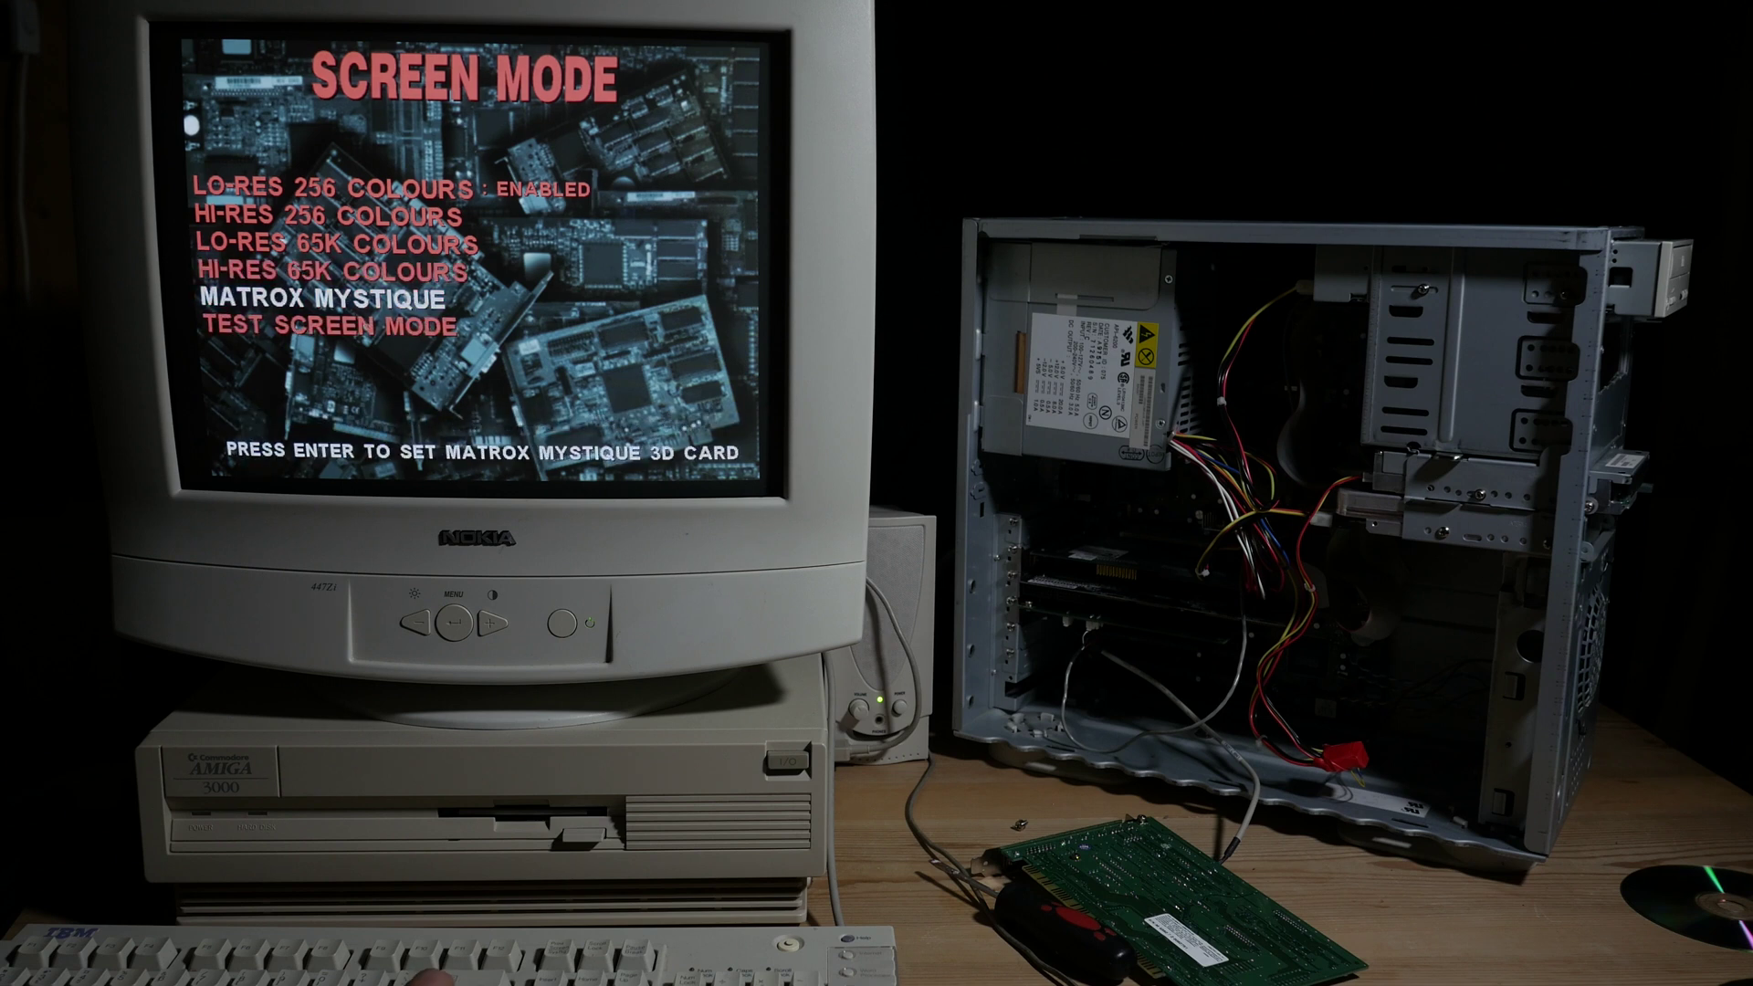
{"action": "key", "text": "Return"}
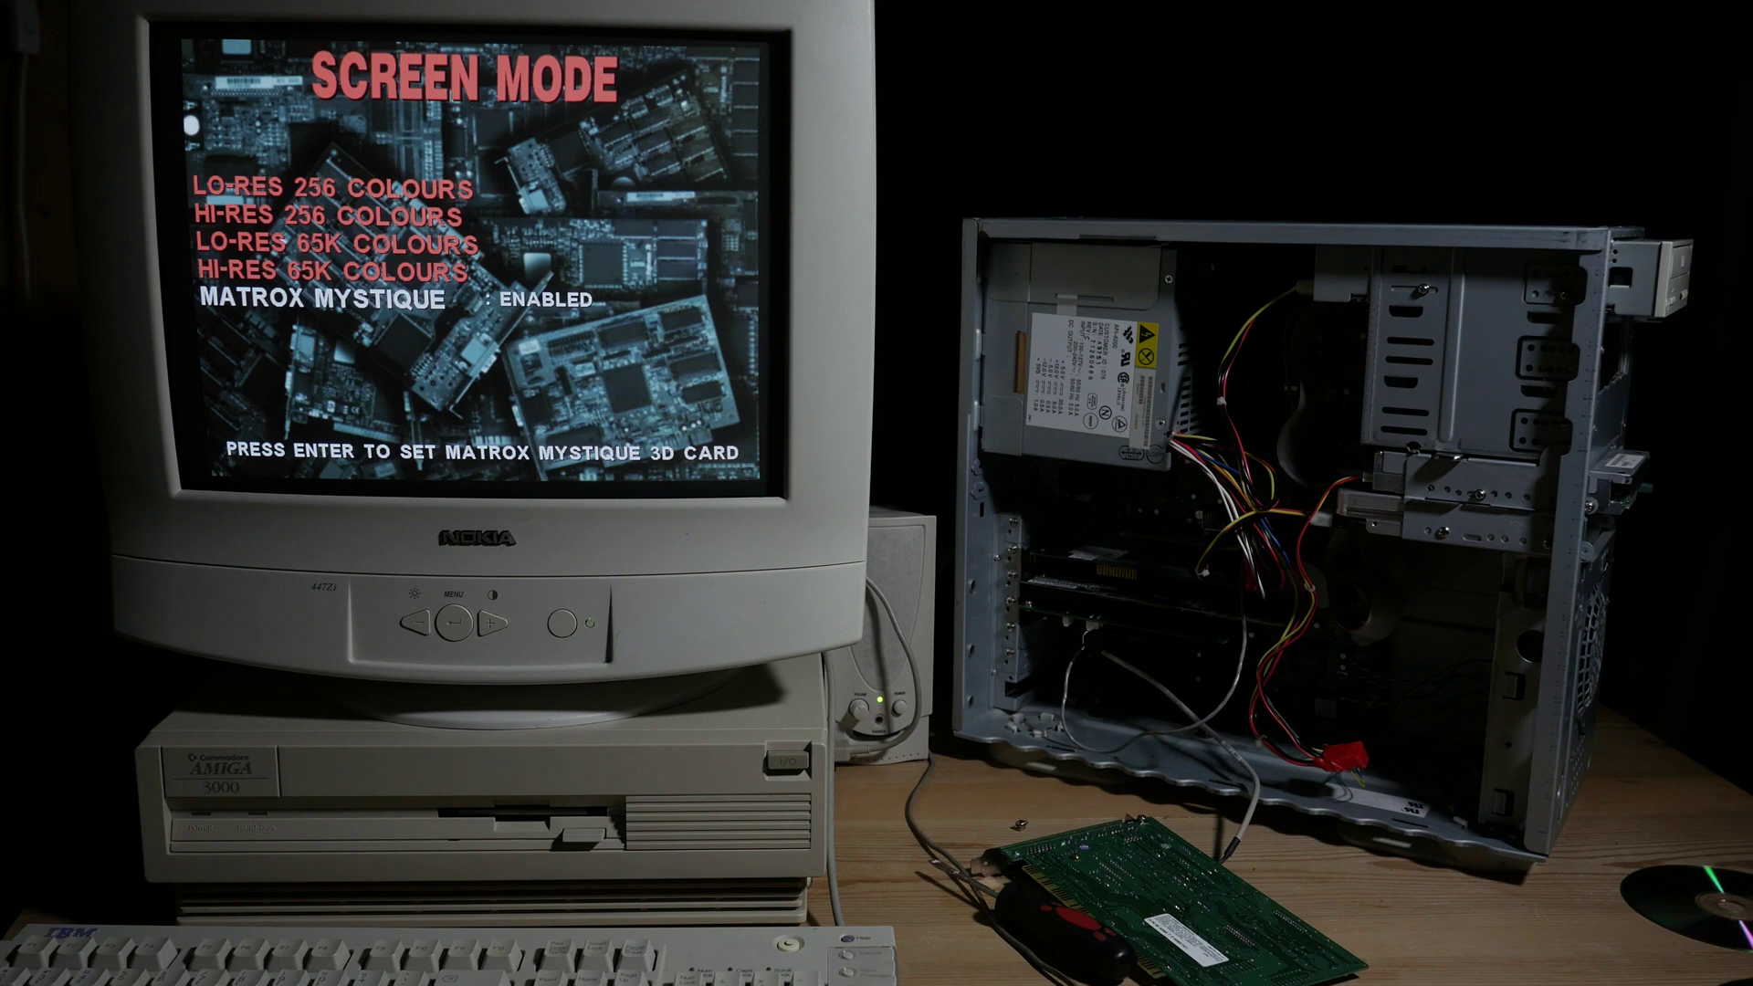
{"action": "key", "text": "Up"}
{"action": "key", "text": "Down"}
{"action": "key", "text": "Return"}
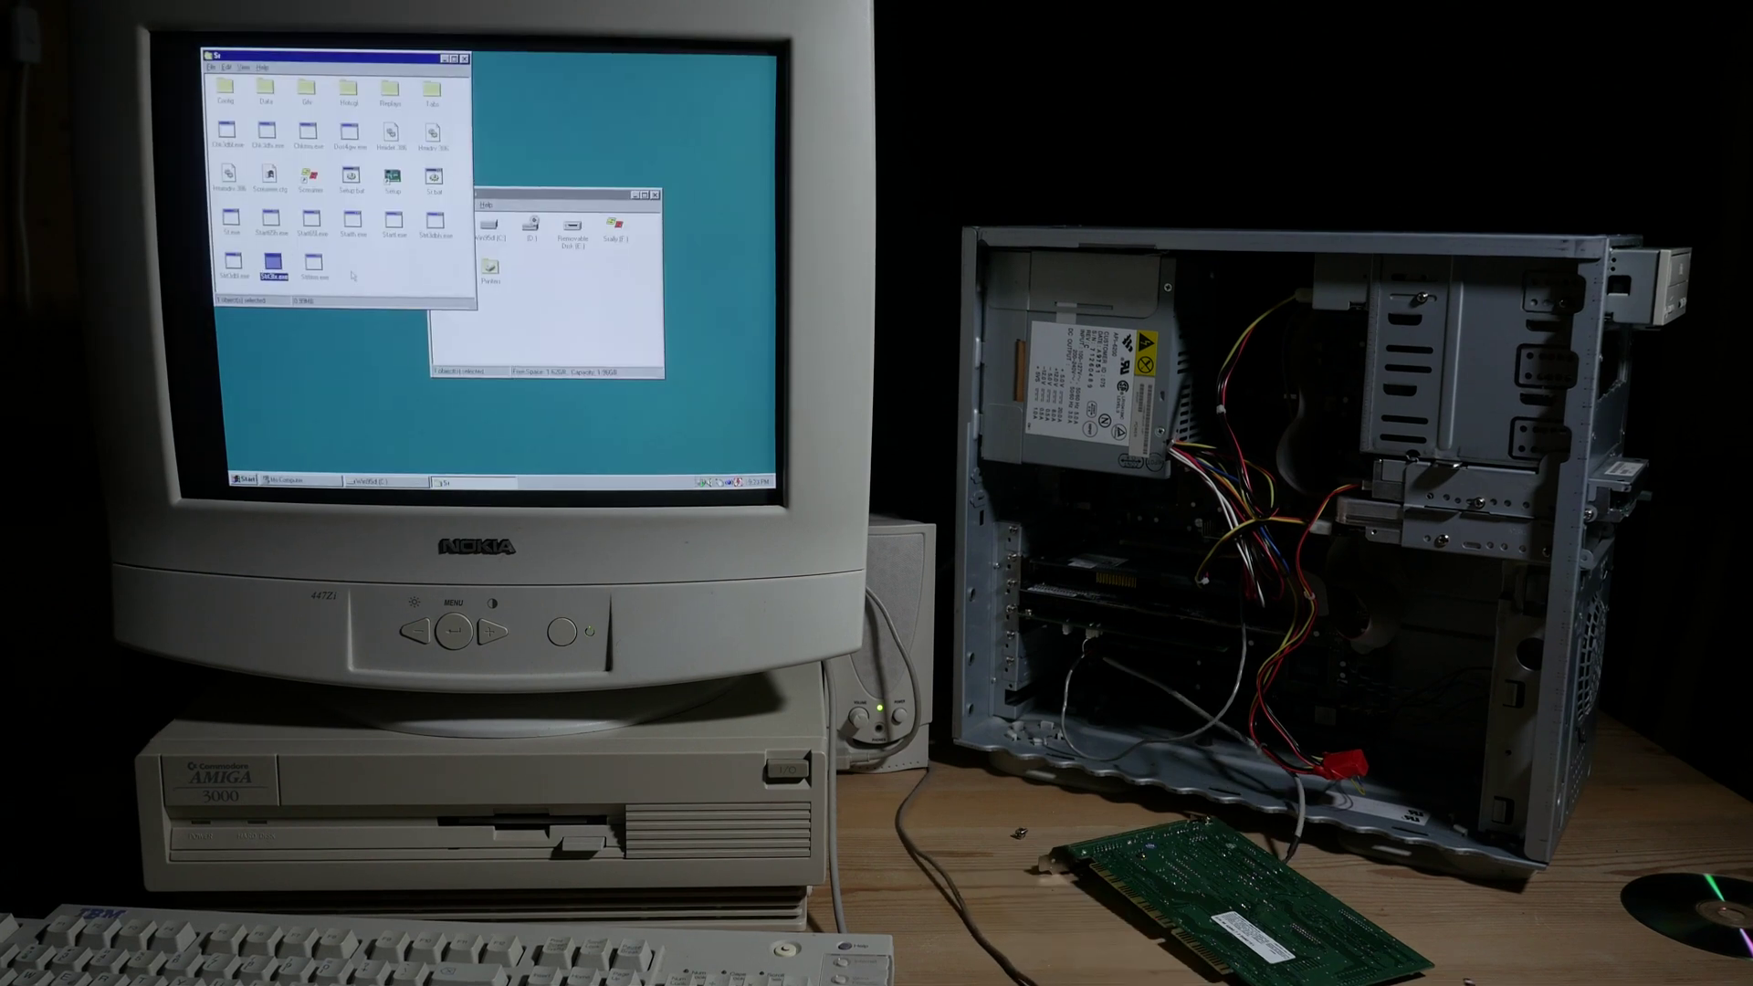
- Launch Str3fx.exe from the game folder window
{"action": "double_click", "coordinate": [272, 268]}
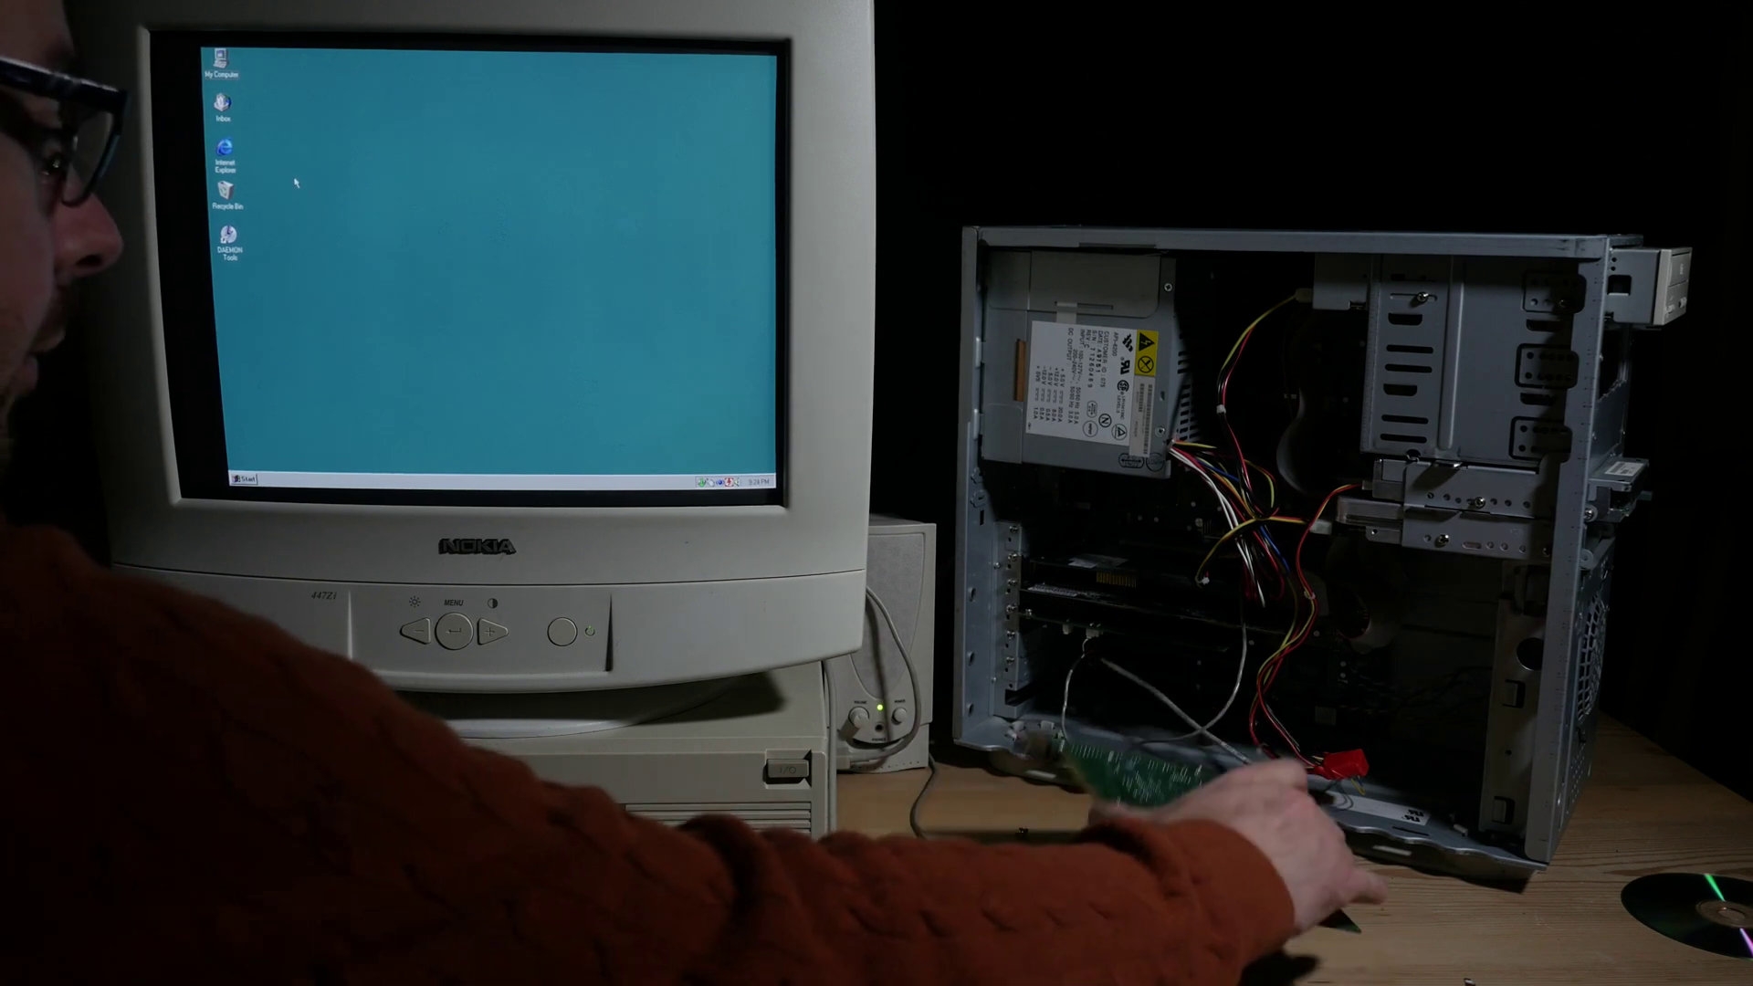
- Expand Sound, video and game controllers in Device Manager
{"action": "right_click", "coordinate": [220, 67]}
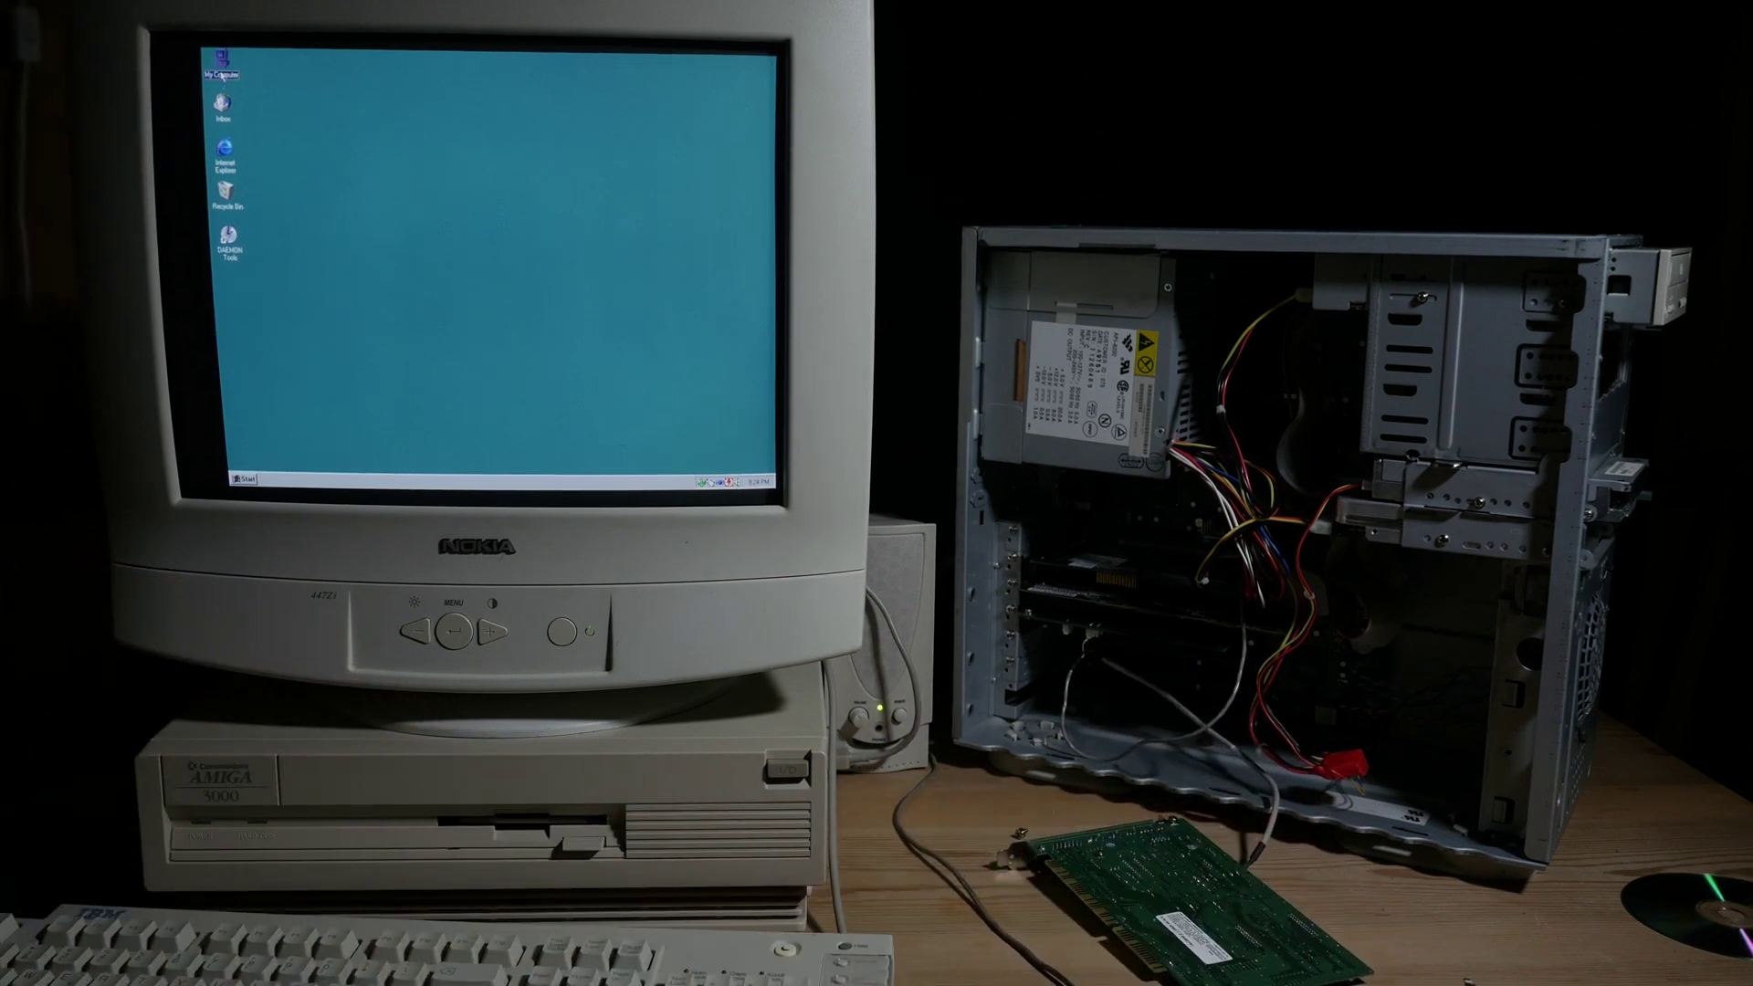
{"action": "left_click", "coordinate": [256, 136]}
{"action": "left_click", "coordinate": [334, 151]}
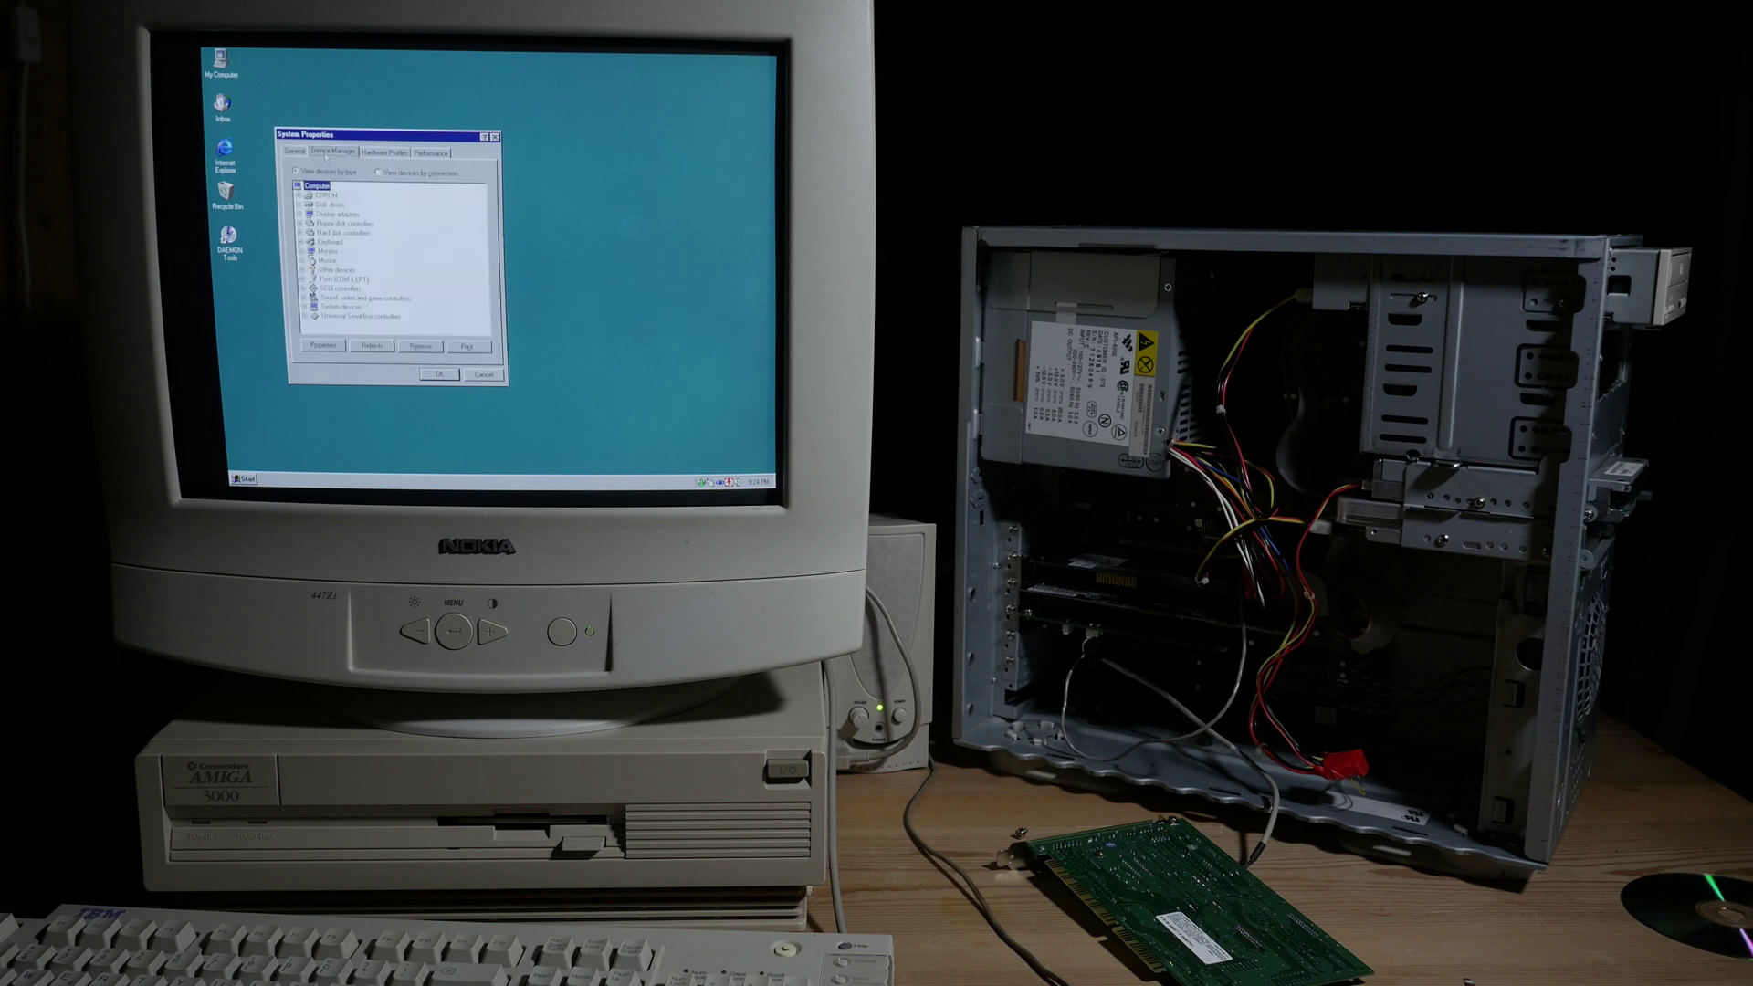
{"action": "double_click", "coordinate": [362, 297]}
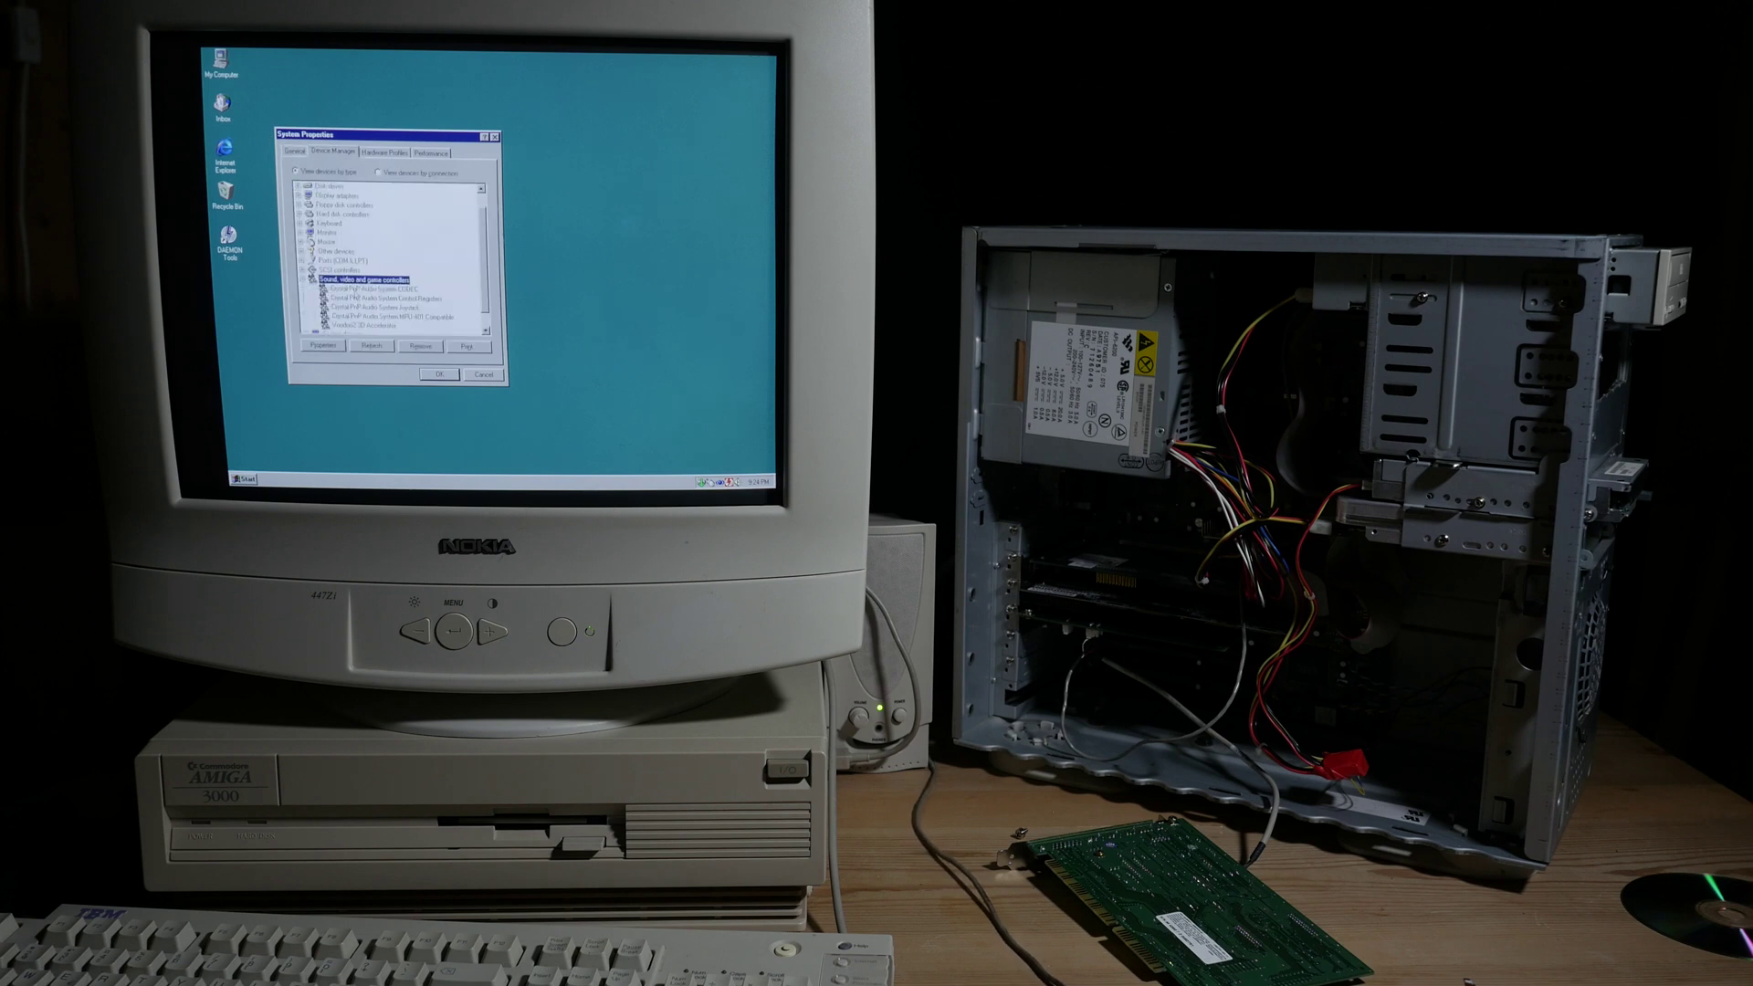
- Inspect the Crystal PnP Audio System CODEC properties, close them, and begin shutting down
{"action": "double_click", "coordinate": [352, 289]}
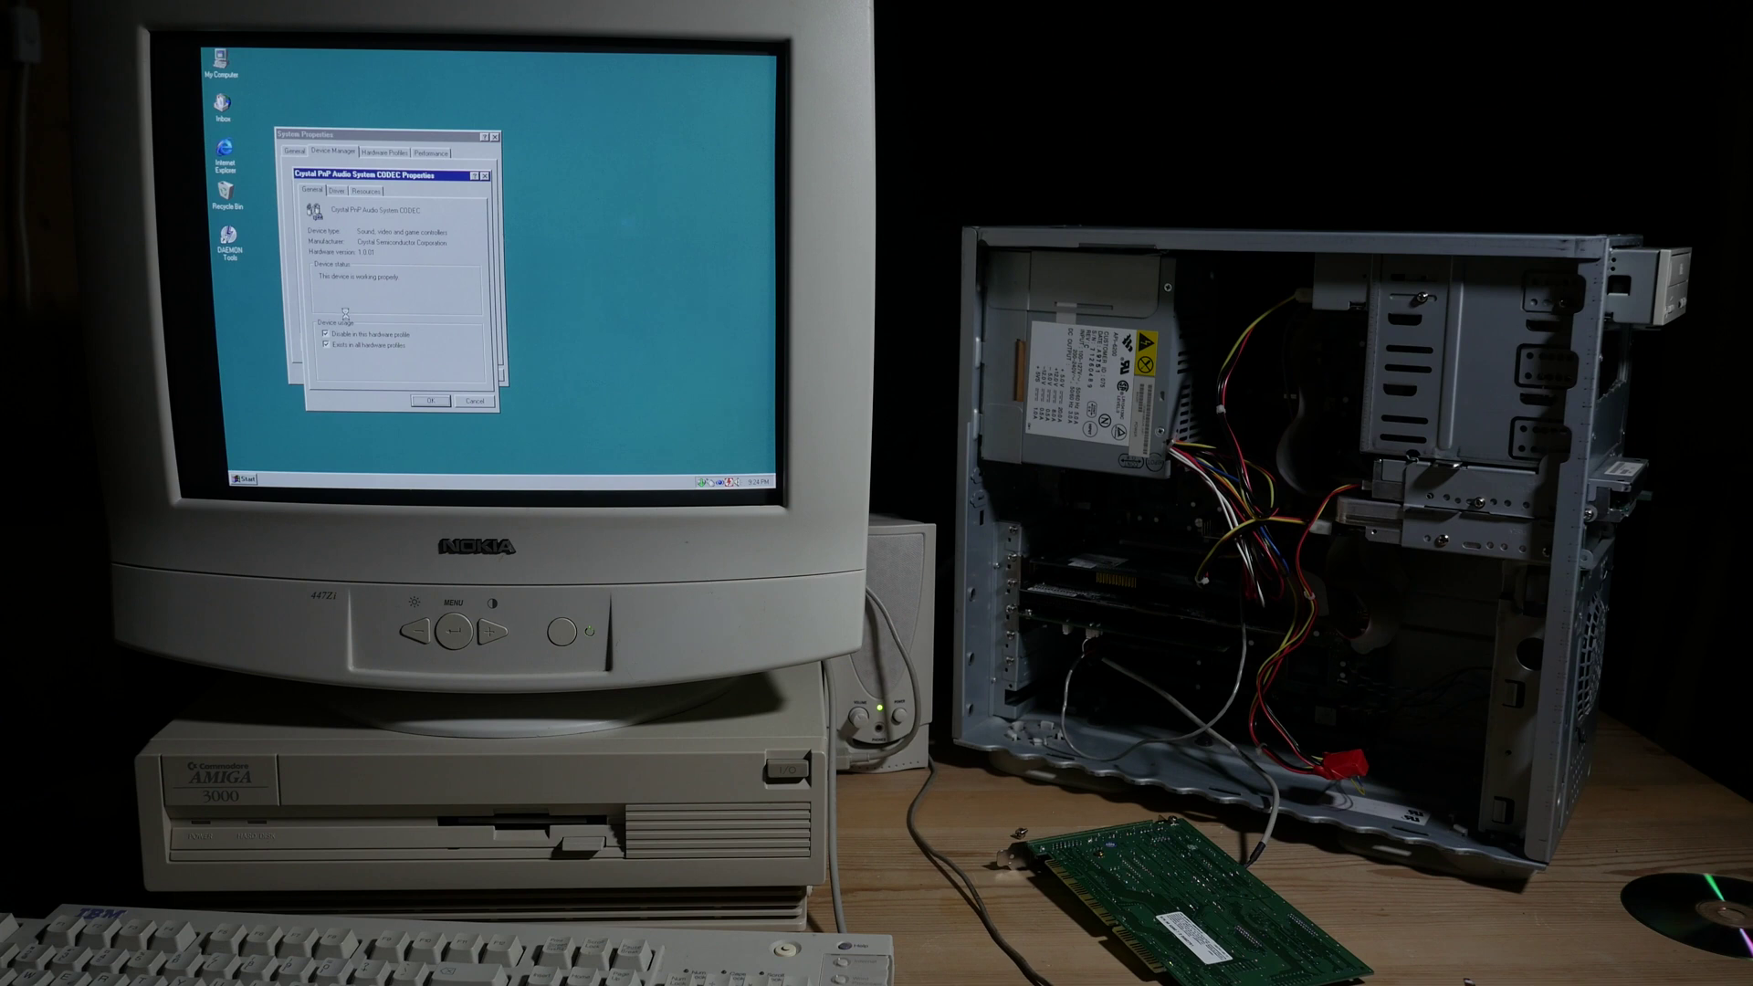
{"action": "left_click", "coordinate": [429, 400]}
{"action": "left_click", "coordinate": [244, 478]}
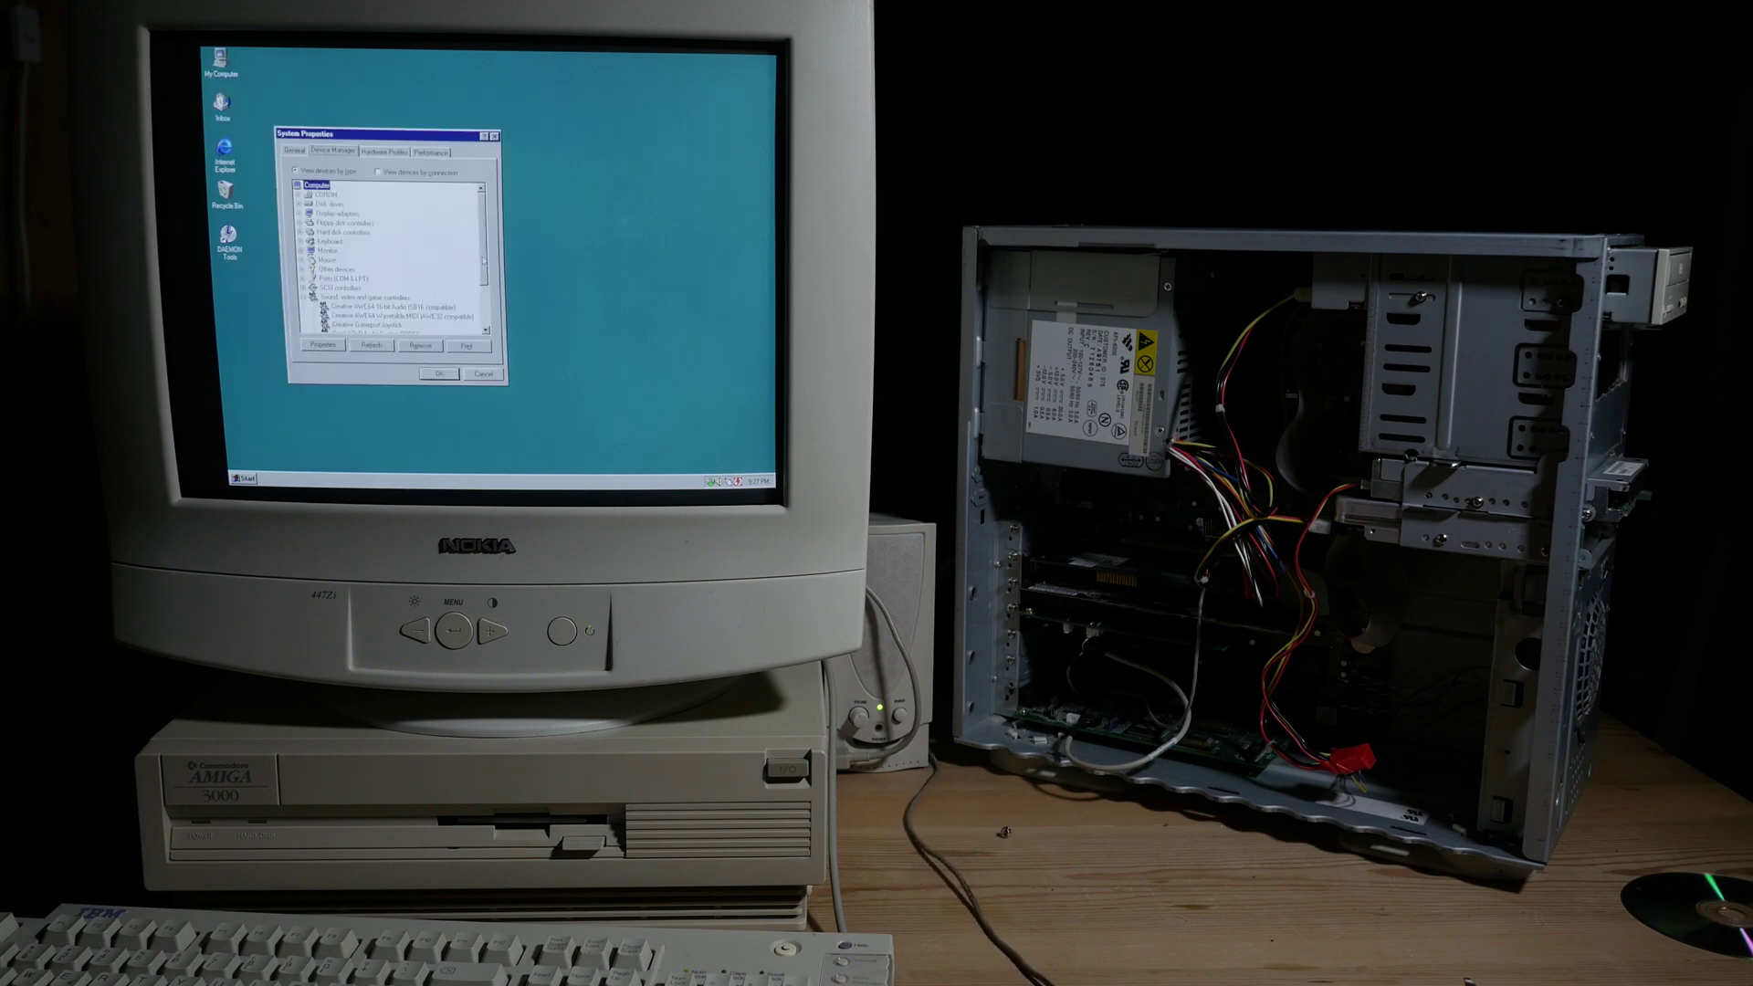
{"action": "key", "text": "Down"}
{"action": "key", "text": "Down"}
{"action": "key", "text": "Down"}
{"action": "key", "text": "Down"}
{"action": "key", "text": "Down"}
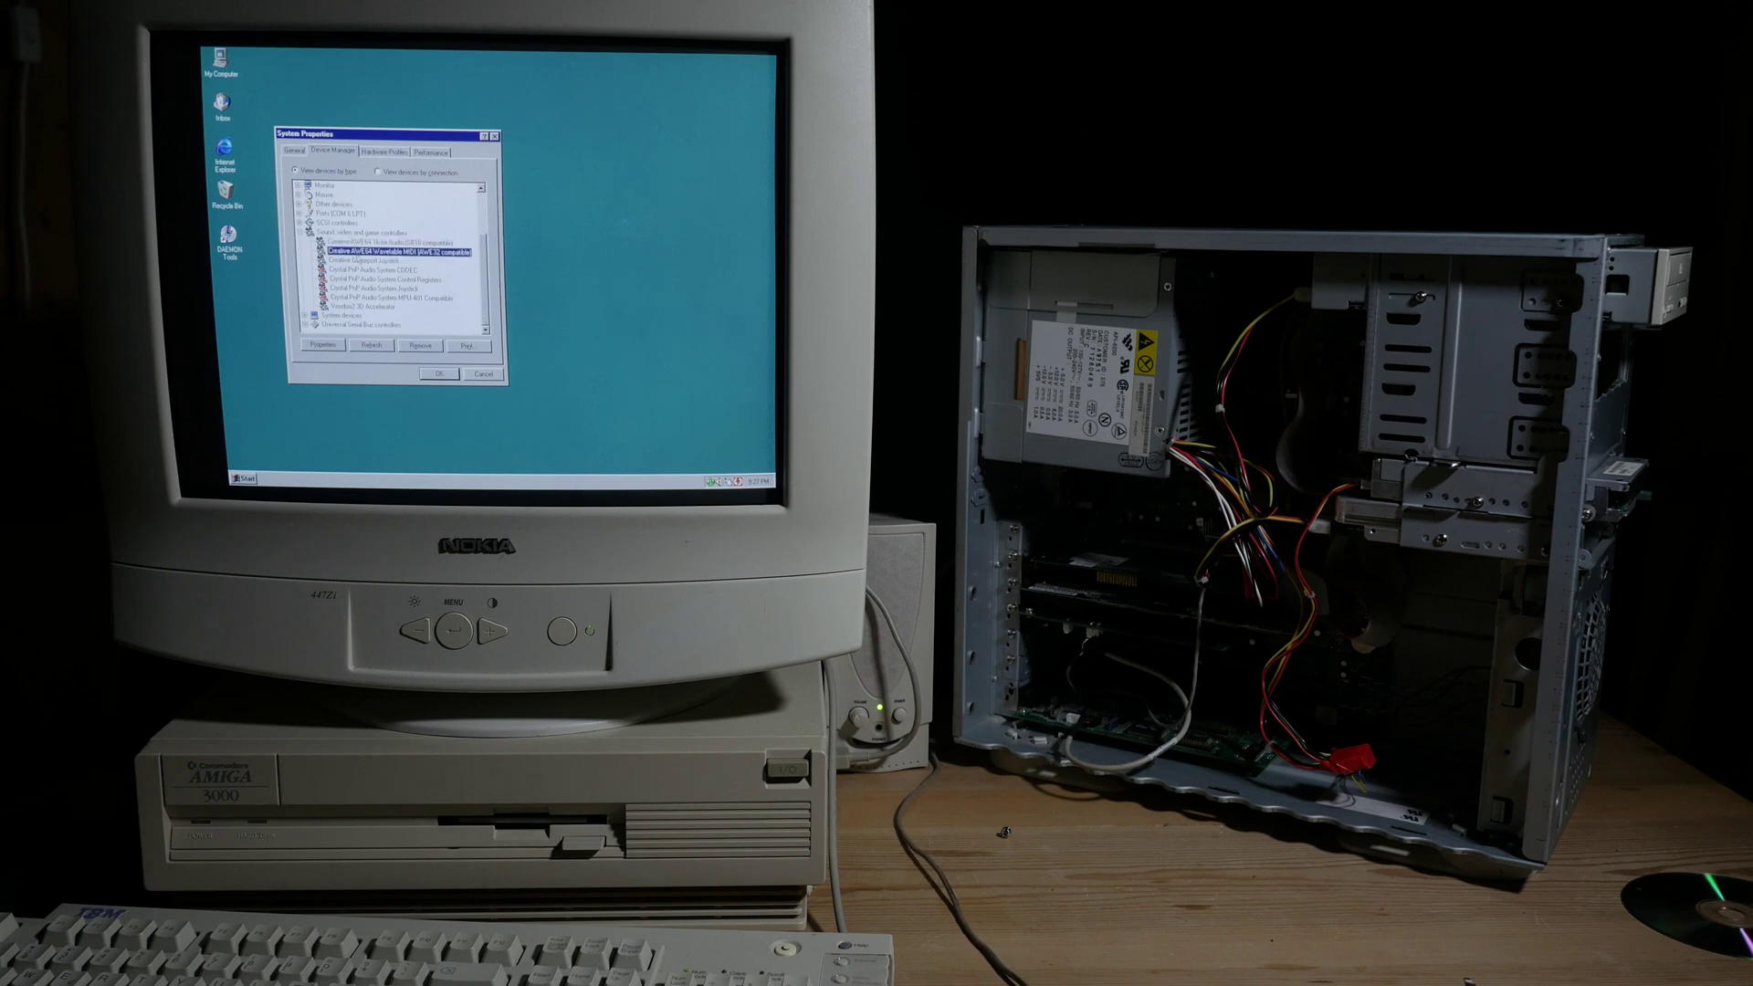
{"action": "key", "text": "Up"}
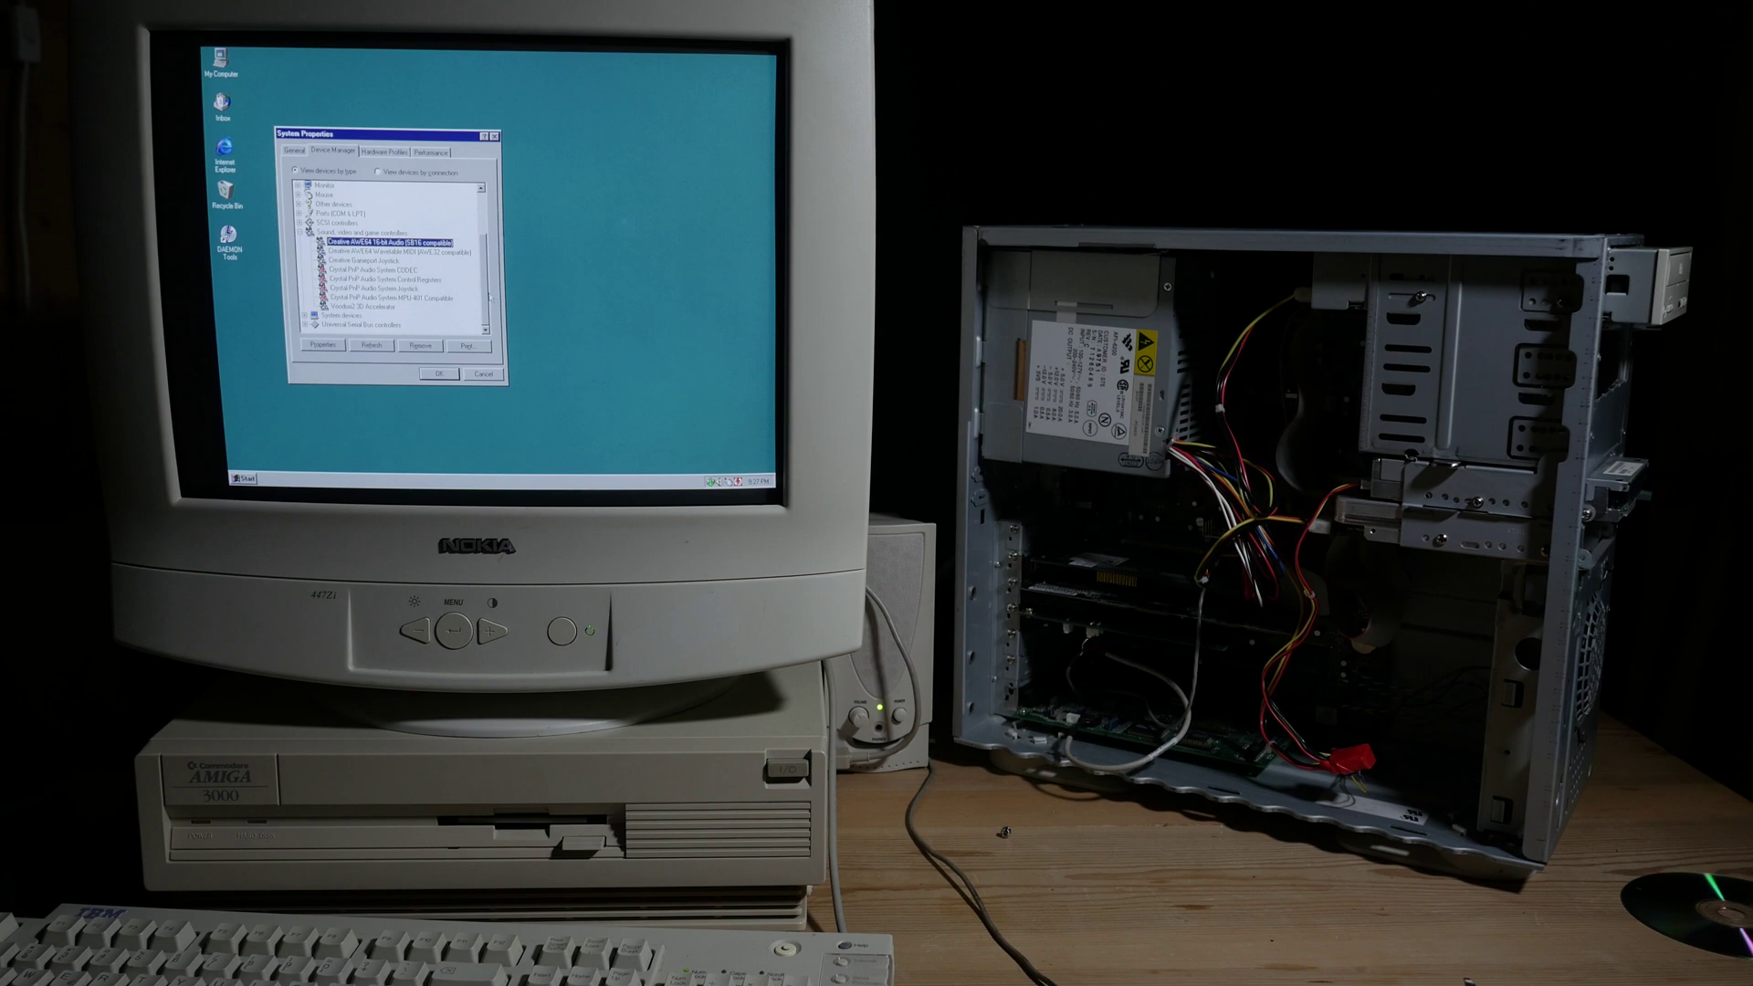
{"action": "mouse_move", "coordinate": [490, 299]}
{"action": "left_mouse_down"}
{"action": "mouse_move", "coordinate": [479, 253]}
{"action": "mouse_move", "coordinate": [485, 319]}
{"action": "left_mouse_up"}
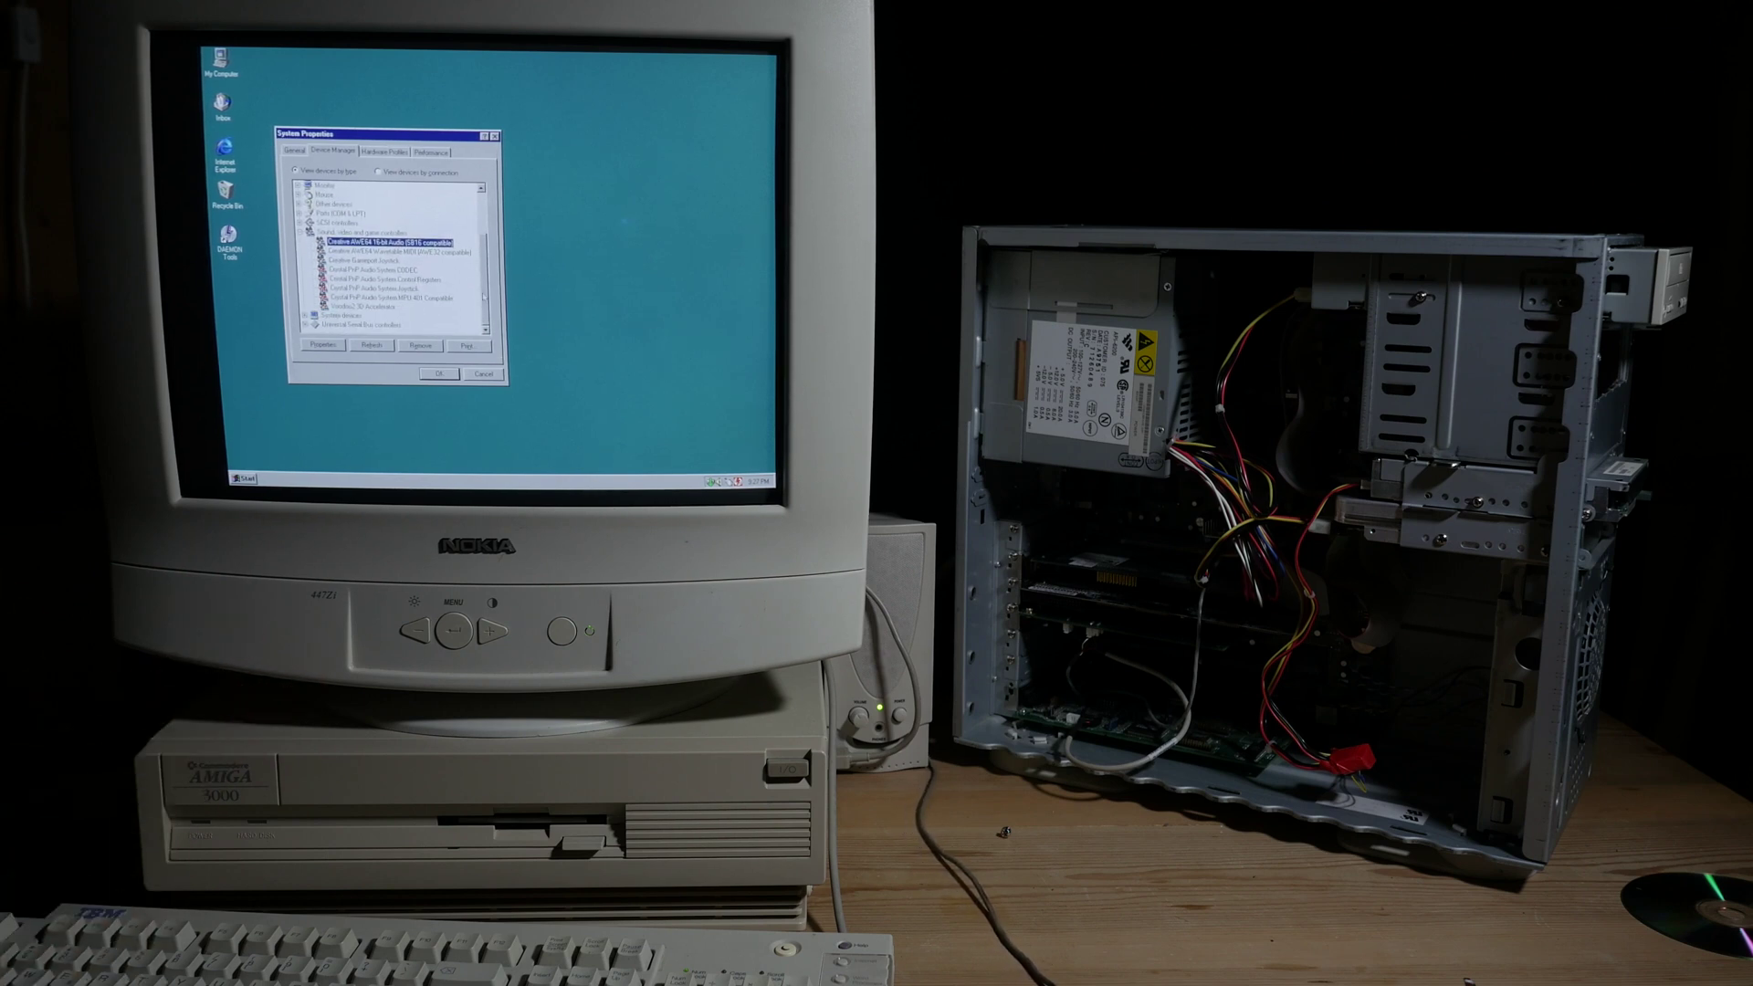
{"action": "scroll", "coordinate": [411, 322], "scroll_direction": "up", "scroll_amount": 2}
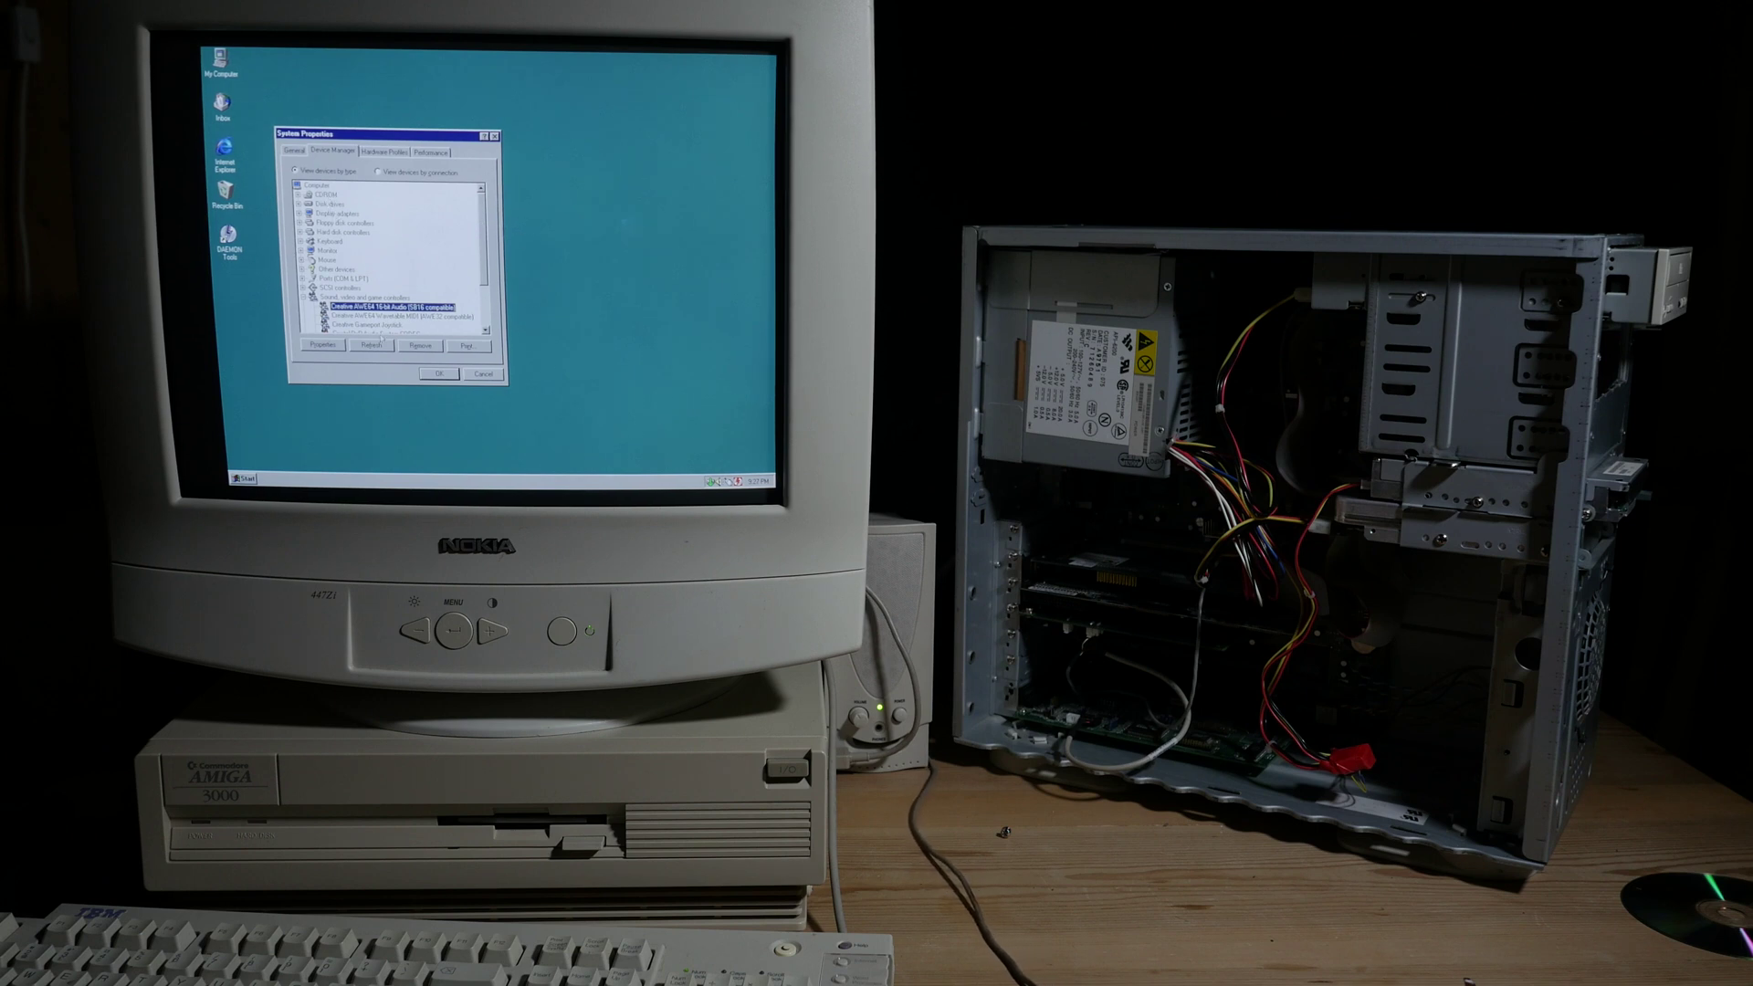
{"action": "left_click", "coordinate": [484, 376]}
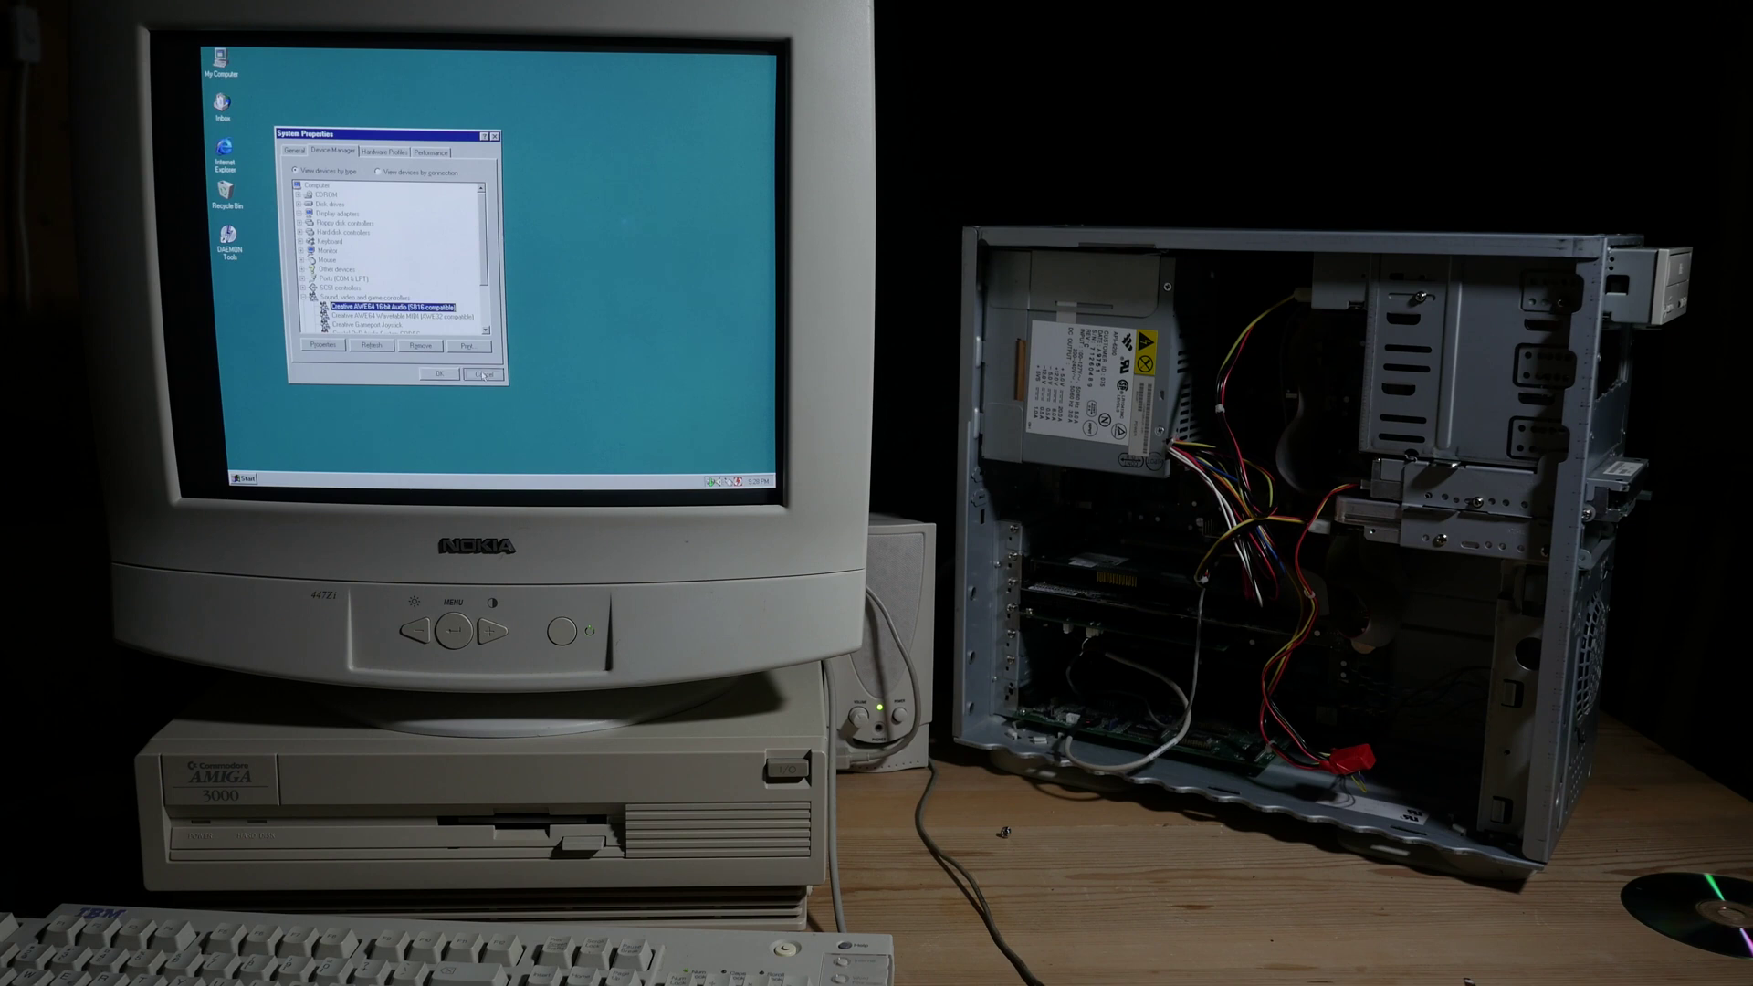